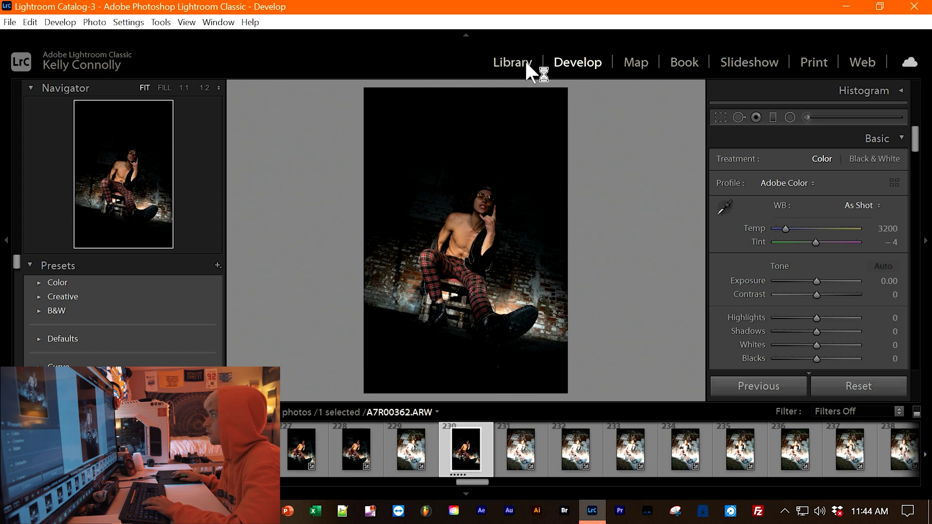
Step: Enter a custom white balance of Temp 5450 and Tint +12 in the Basic panel
scroll(800, 263, down, 3)
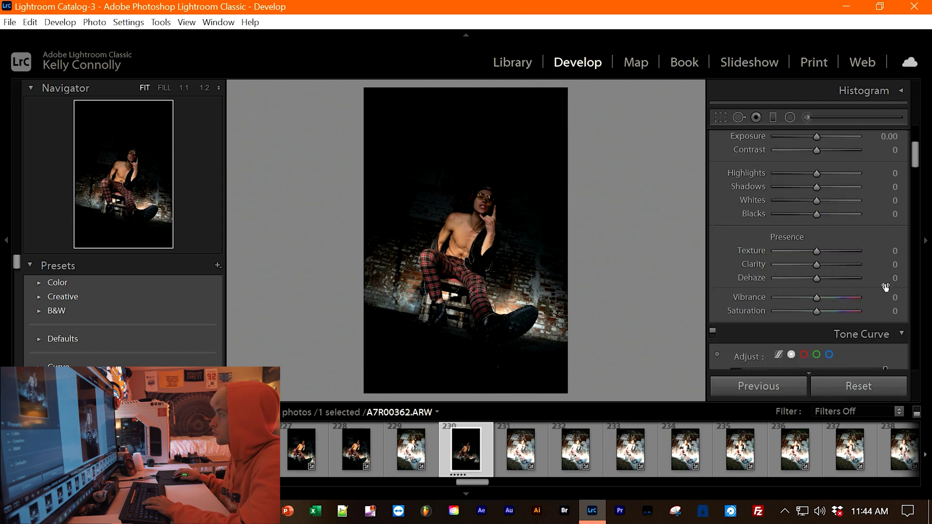
scroll(826, 190, up, 4)
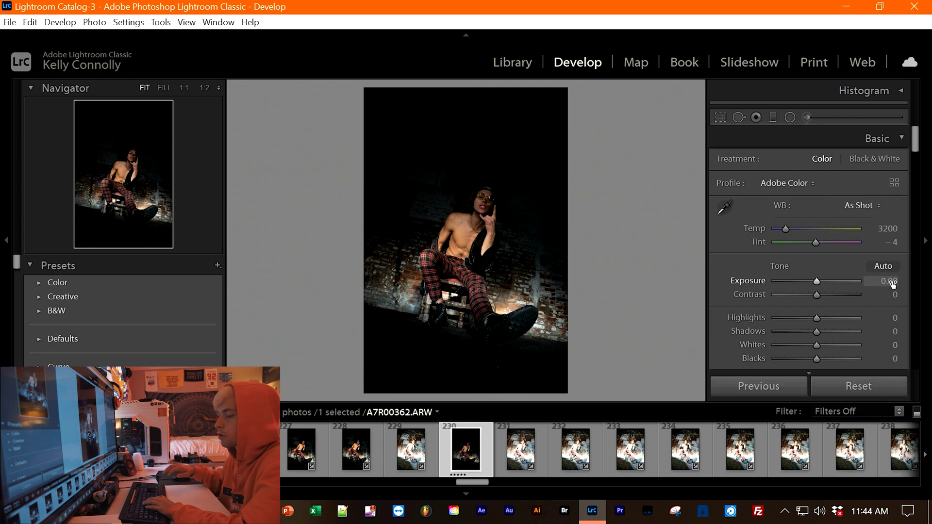
click(892, 228)
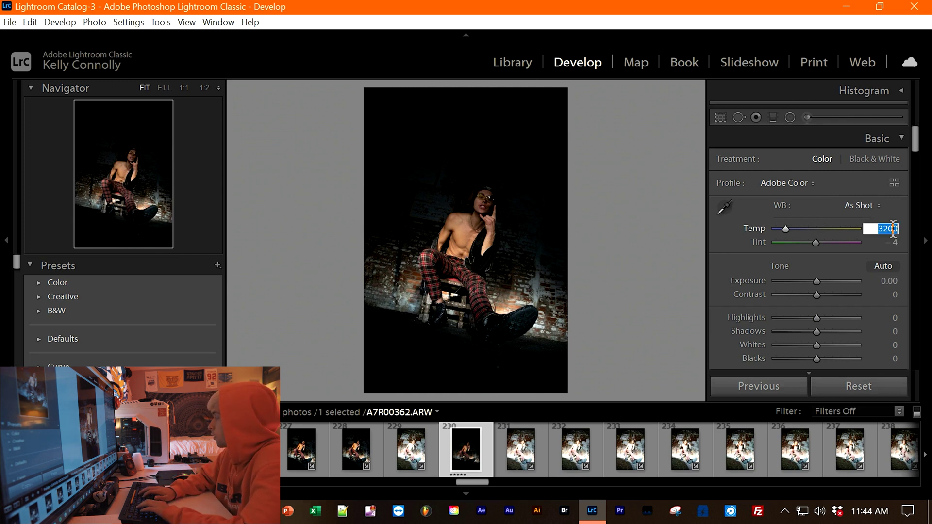
text(5400)
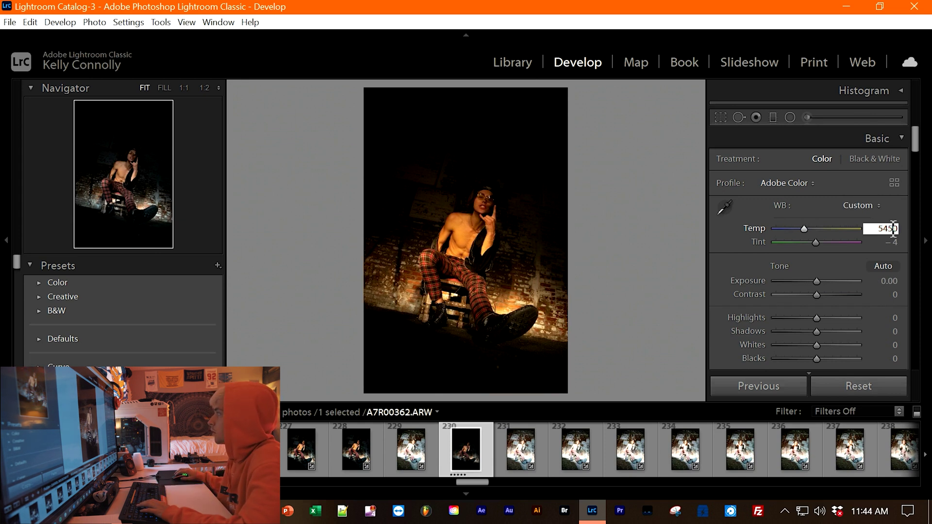
key(Return)
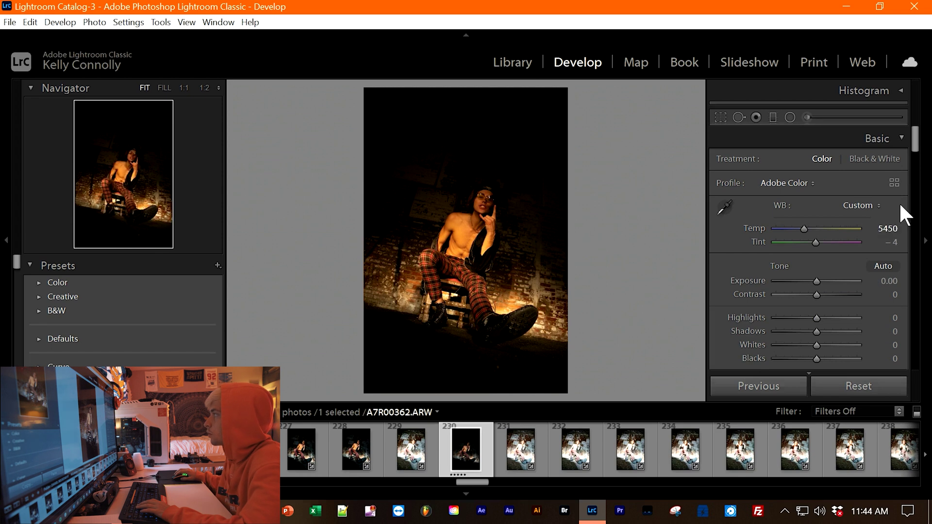
click(894, 243)
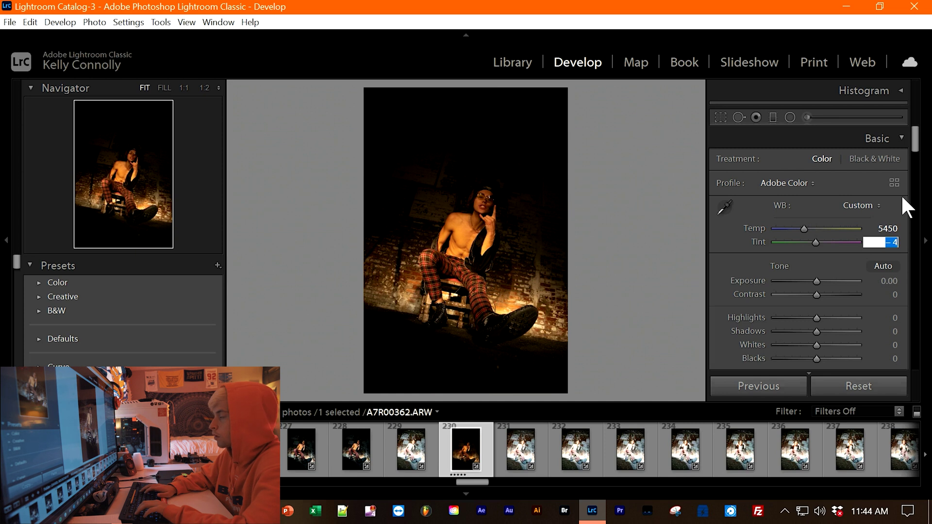
text(-)
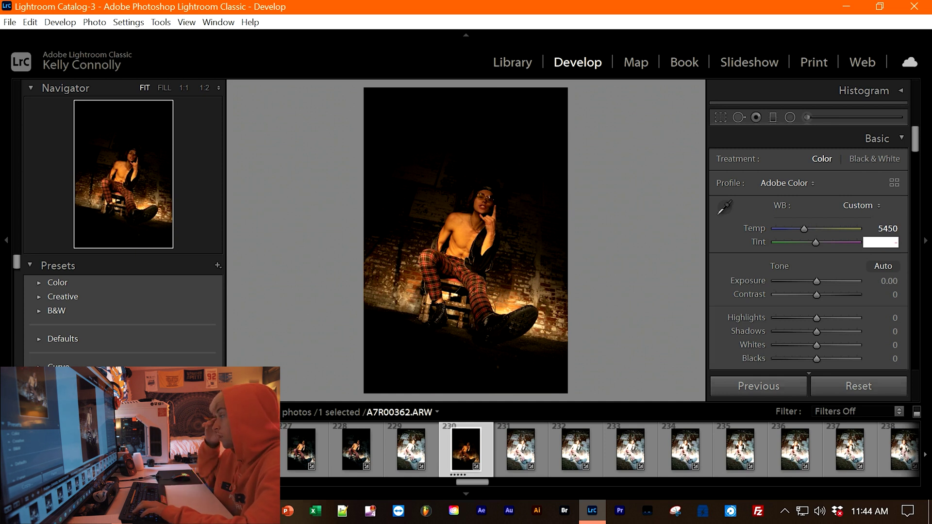
text(2)
key(Return)
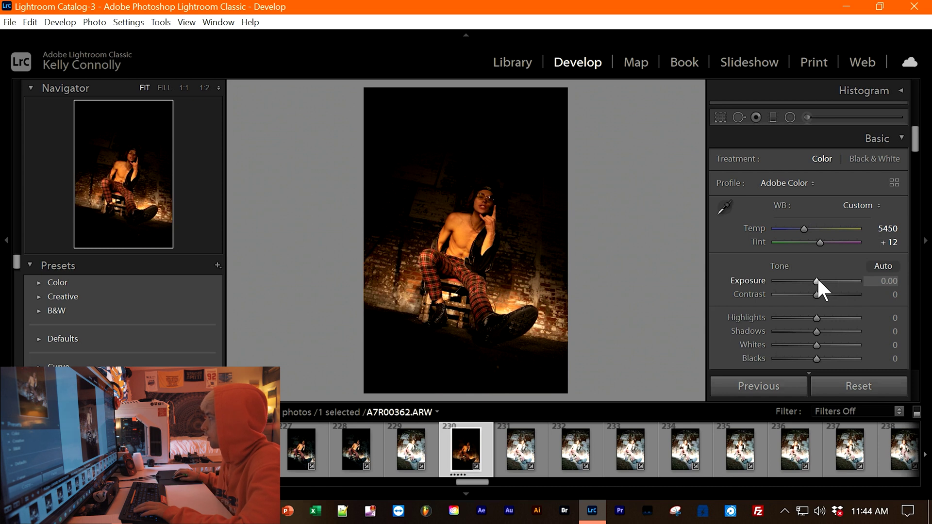
Step: Set Contrast +12, Highlights +18, Whites +24 and Blacks +45 in the Basic panel
click(895, 294)
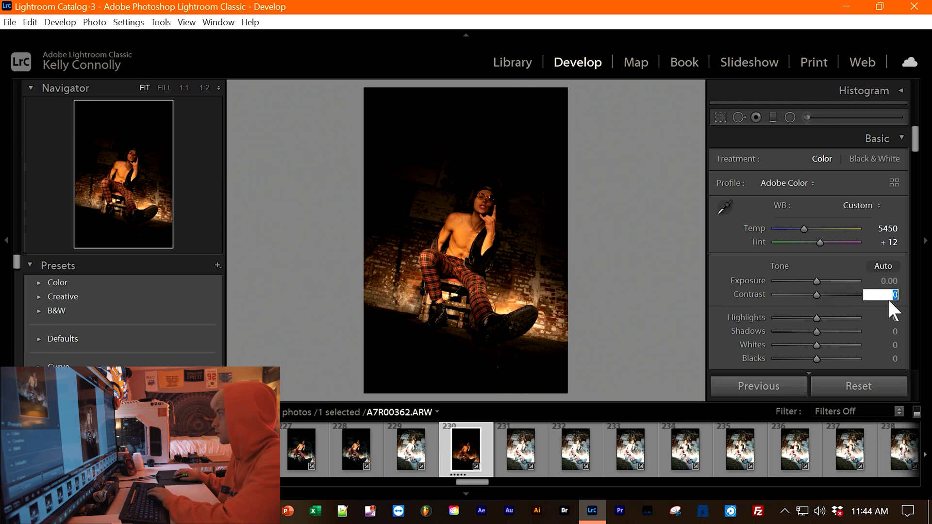
text(12)
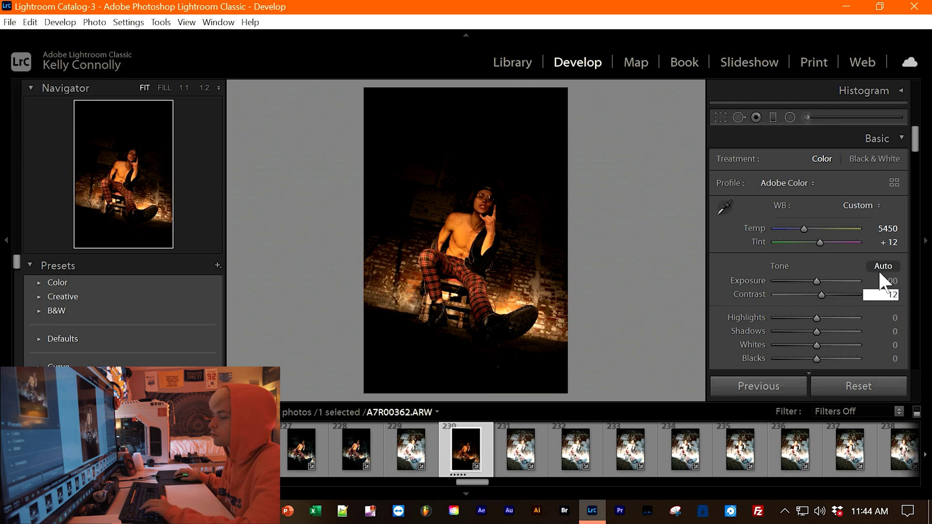
key(Return)
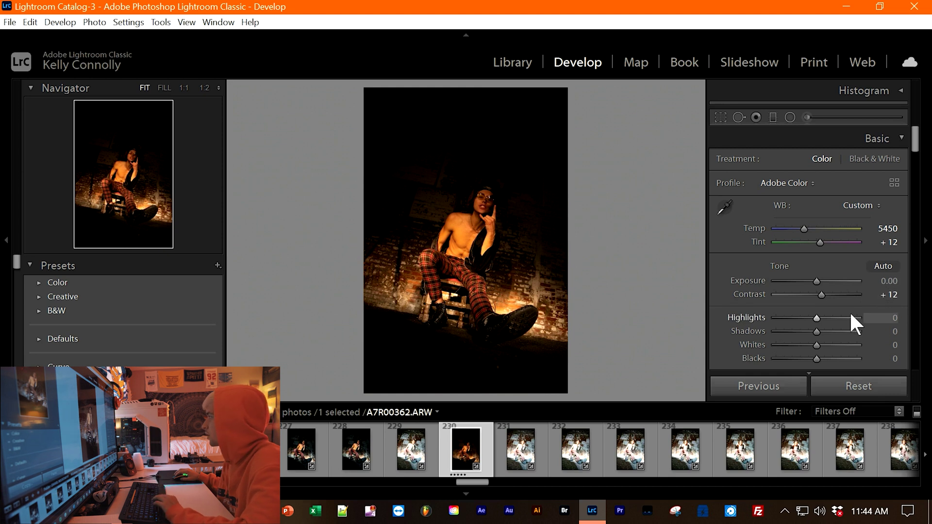
click(886, 318)
text(18)
key(Return)
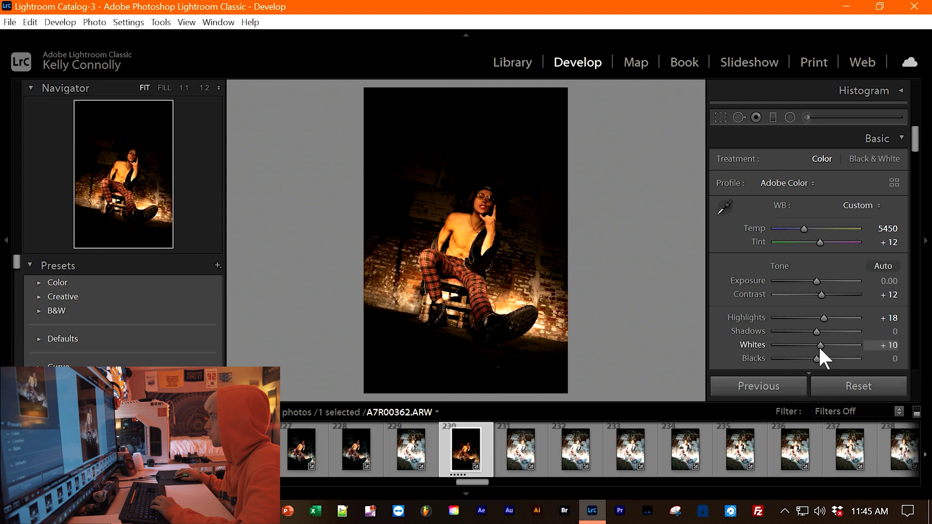
drag(820, 348, 824, 348)
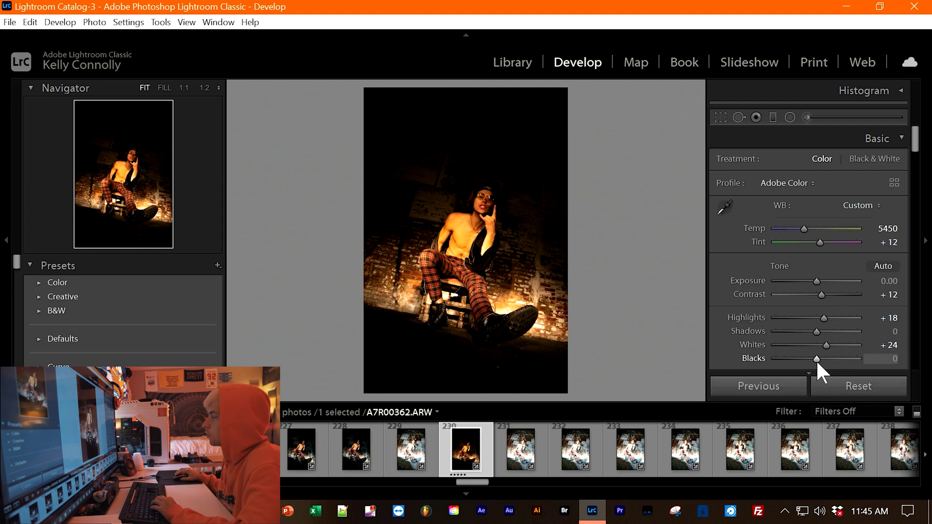
drag(817, 359, 834, 360)
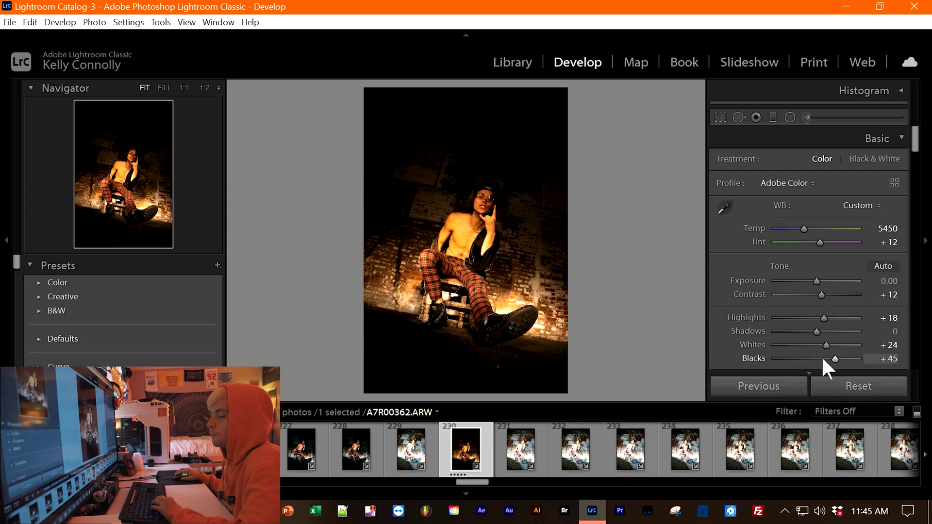
Step: Set the Presence sliders to Texture +13, Clarity +32 and Dehaze -36
scroll(812, 299, down, 3)
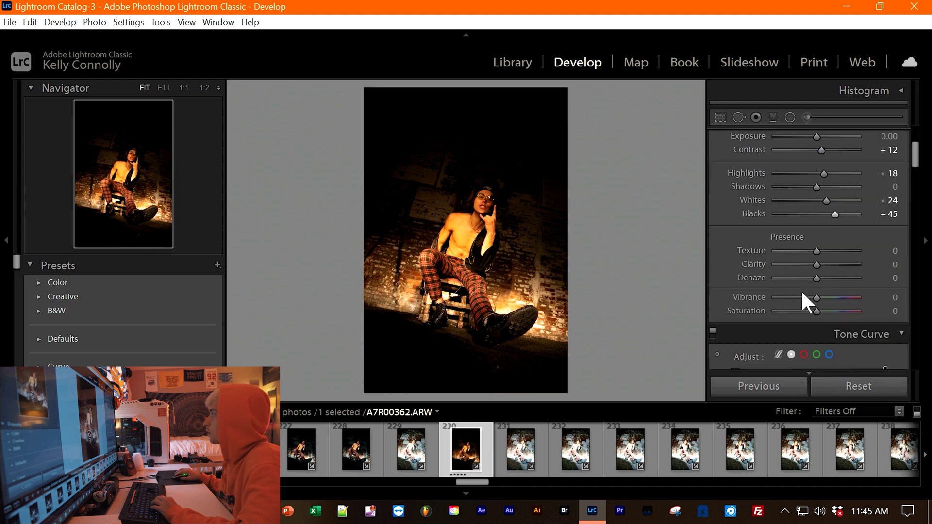
drag(819, 249, 822, 250)
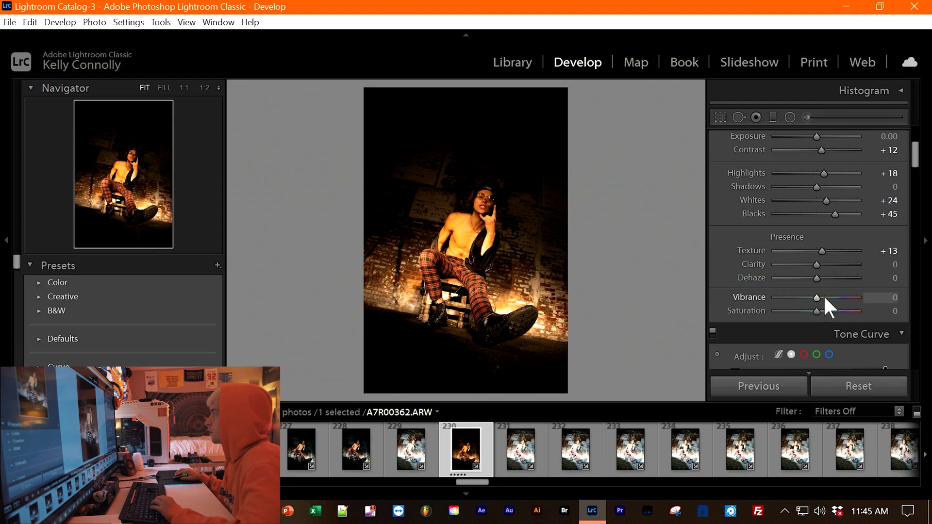
drag(816, 265, 828, 270)
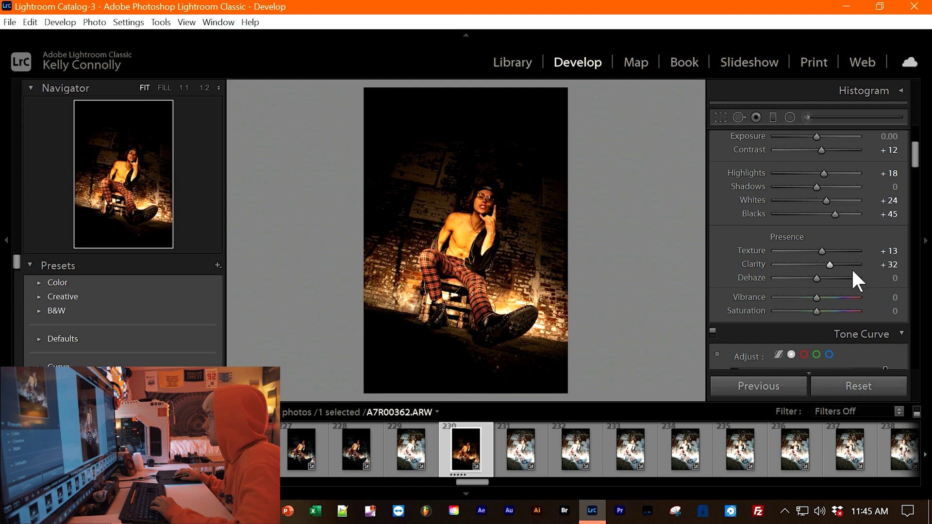
drag(818, 277, 803, 275)
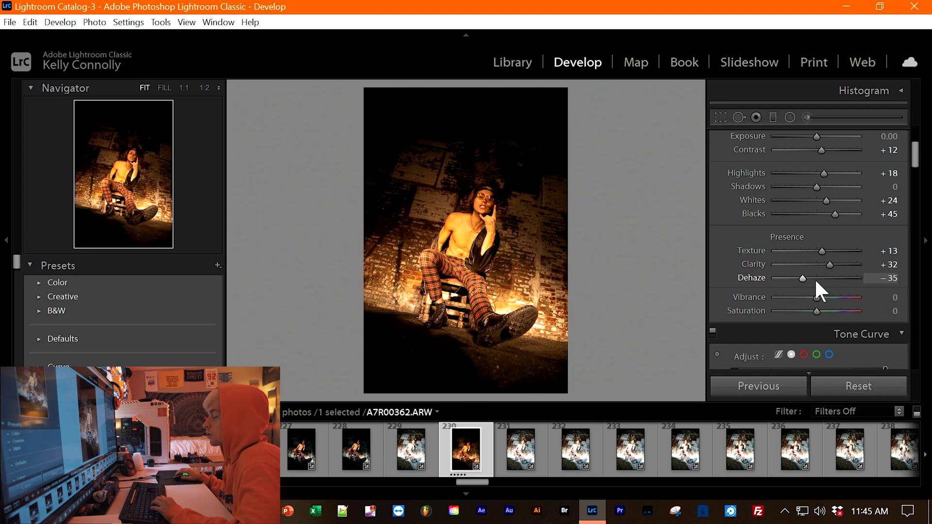
scroll(810, 252, up, 3)
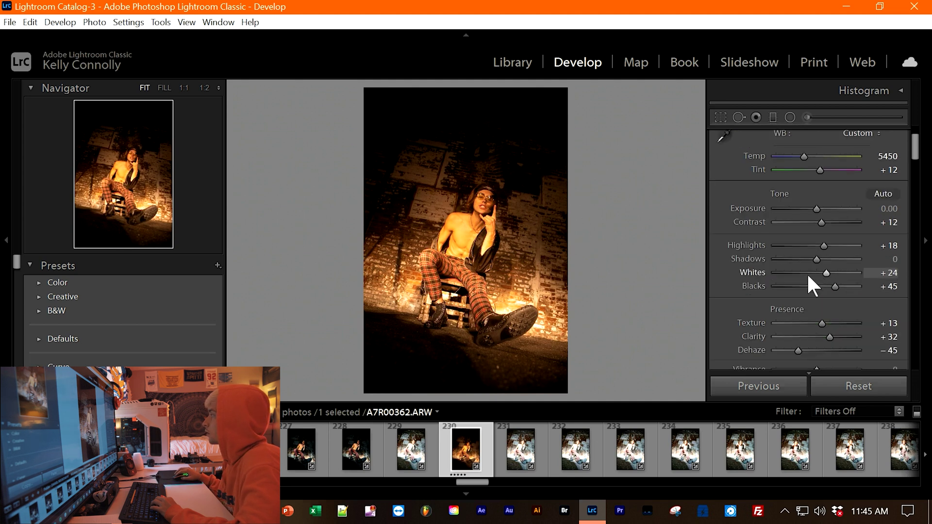
drag(802, 351, 803, 351)
scroll(717, 311, down, 5)
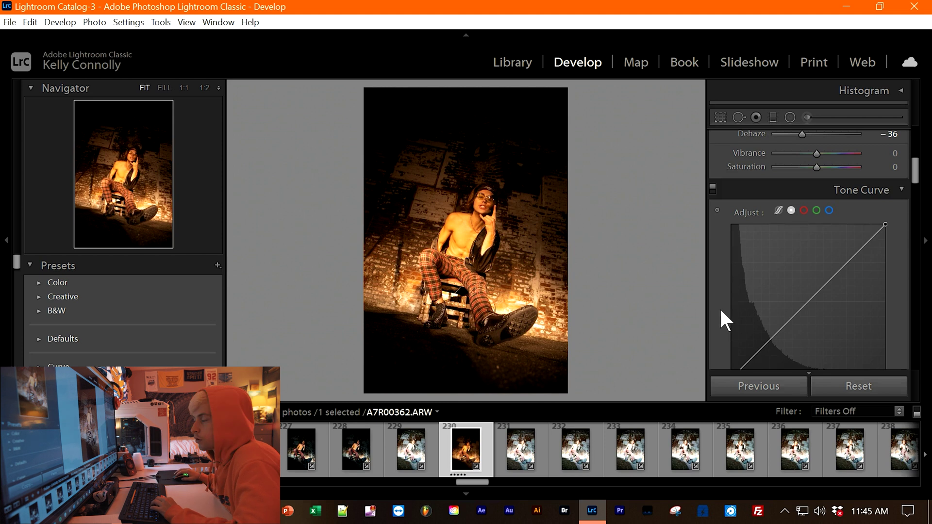
Step: Lift the tone curve's black endpoint and rough in the shadow and upper curve points
scroll(720, 307, down, 2)
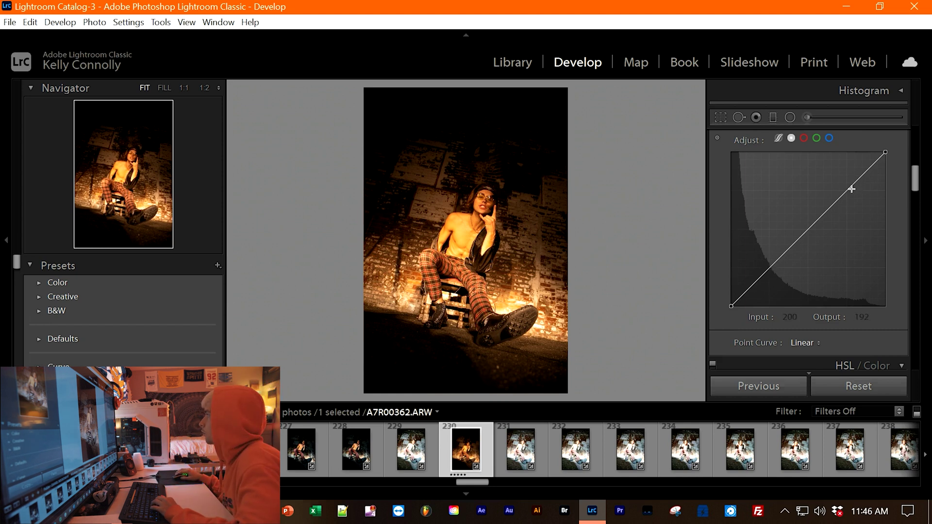
drag(845, 189, 842, 186)
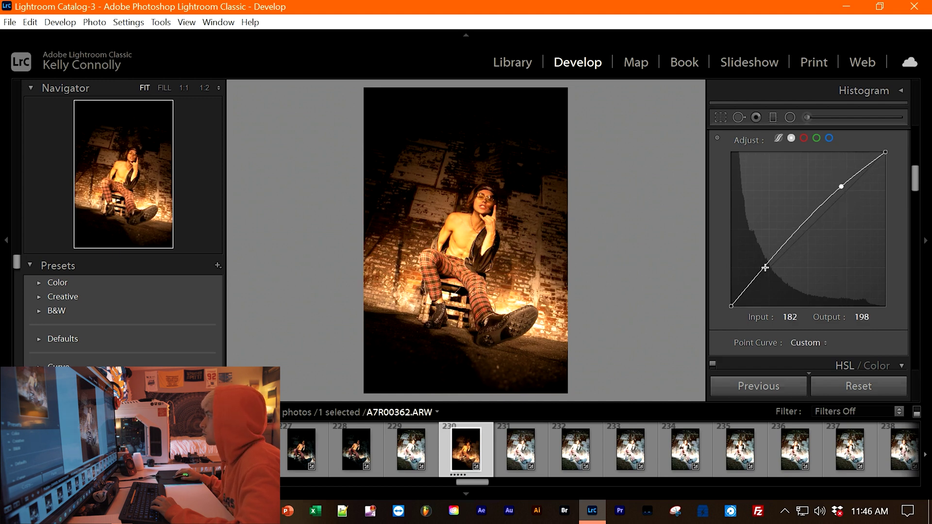
drag(767, 264, 749, 290)
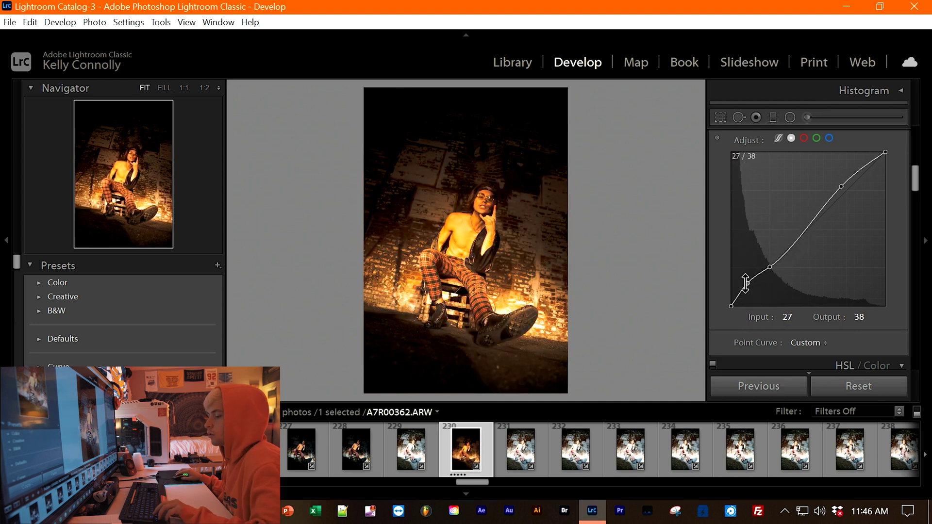
key(ctrl+z)
key(ctrl+z)
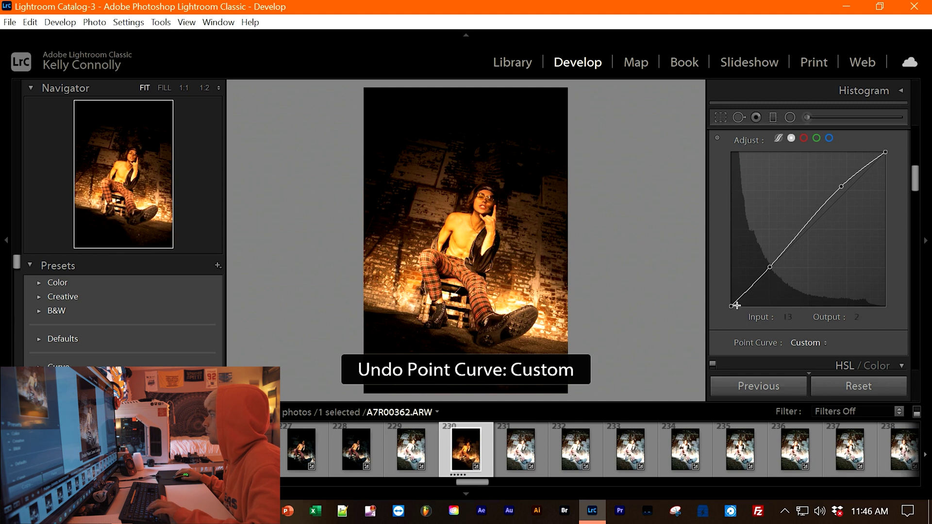
drag(730, 306, 718, 272)
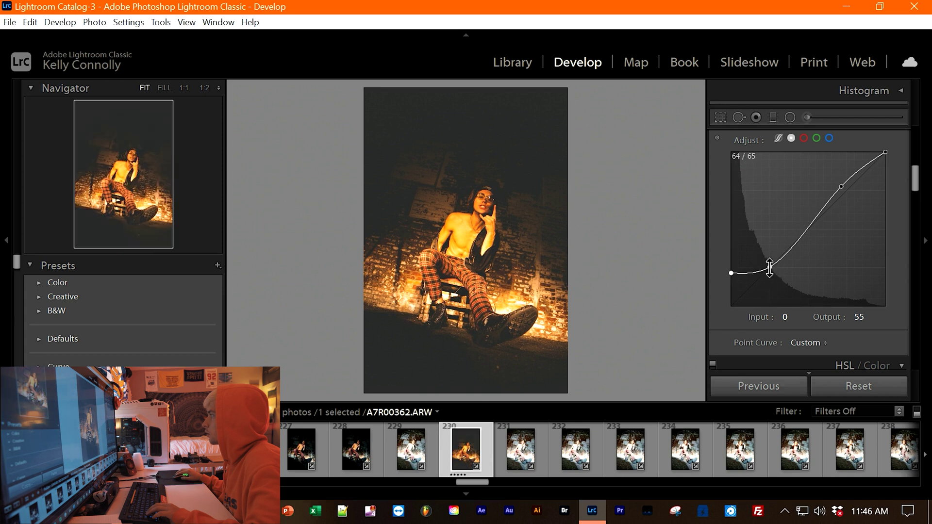
drag(770, 267, 769, 266)
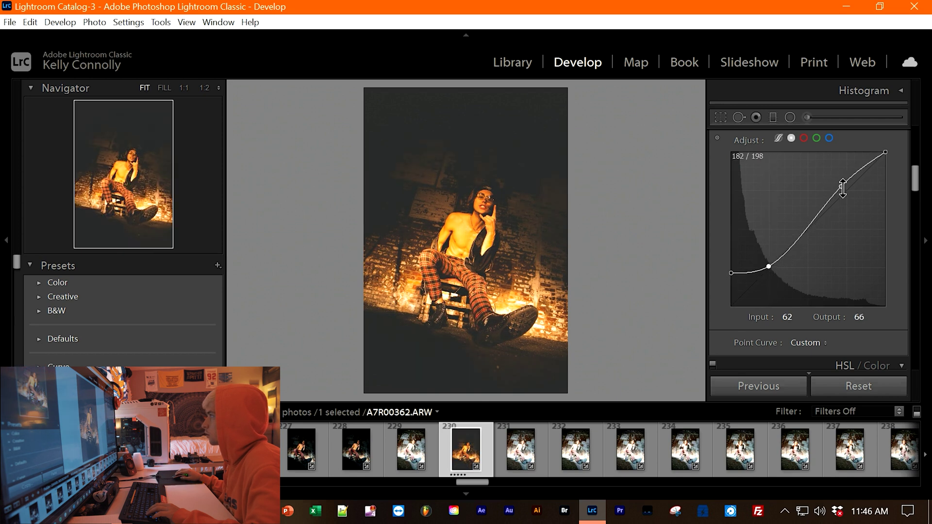
drag(842, 189, 846, 192)
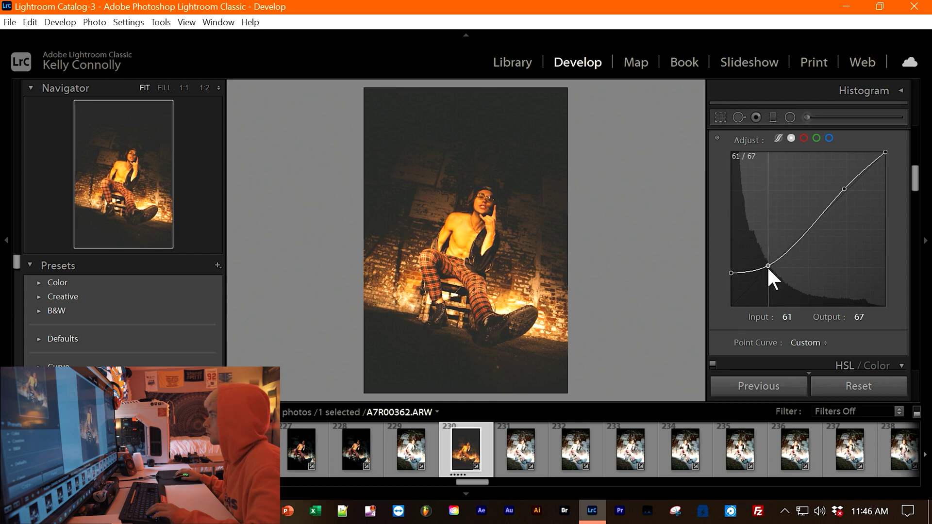
drag(768, 266, 765, 261)
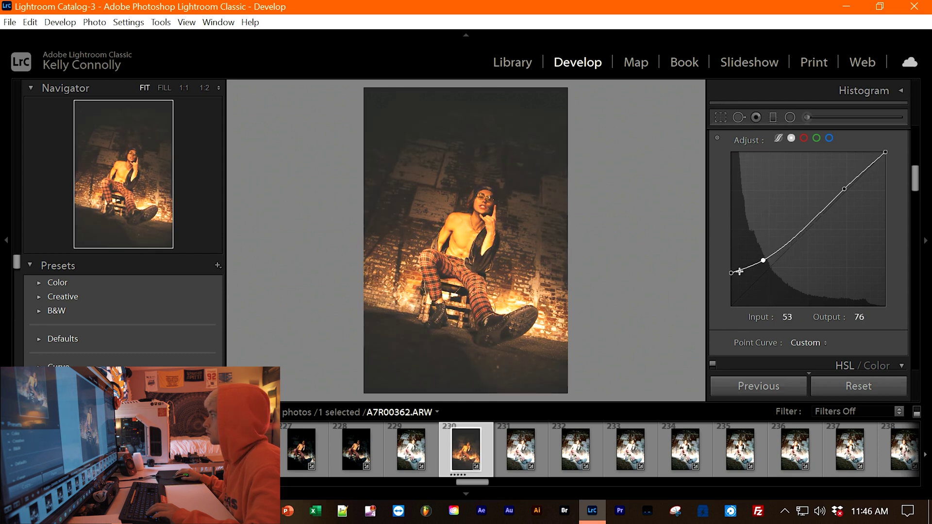
Step: Settle the black point at 32 and pull the highlight point down to 188/194
drag(731, 274, 715, 290)
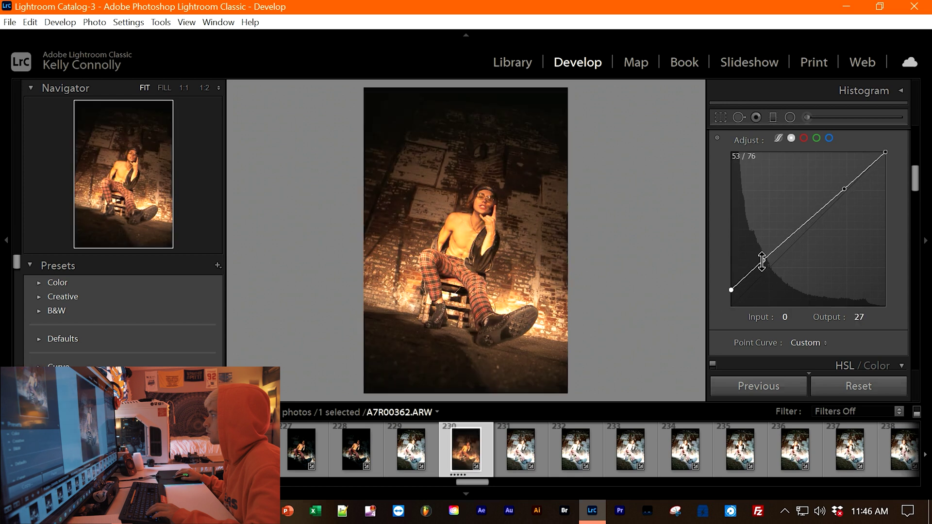
drag(763, 261, 767, 268)
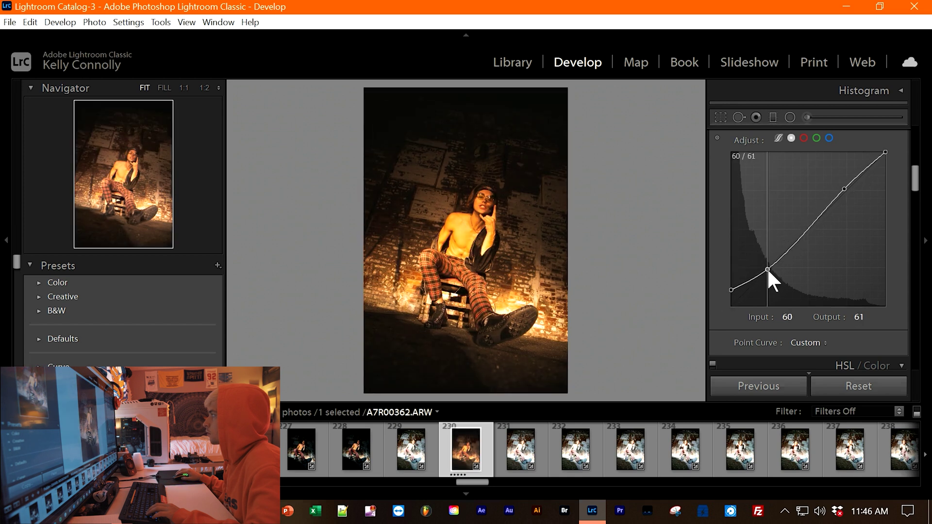
mouse_move(731, 293)
mouse_down()
mouse_move(712, 287)
mouse_move(691, 296)
mouse_move(730, 287)
mouse_up()
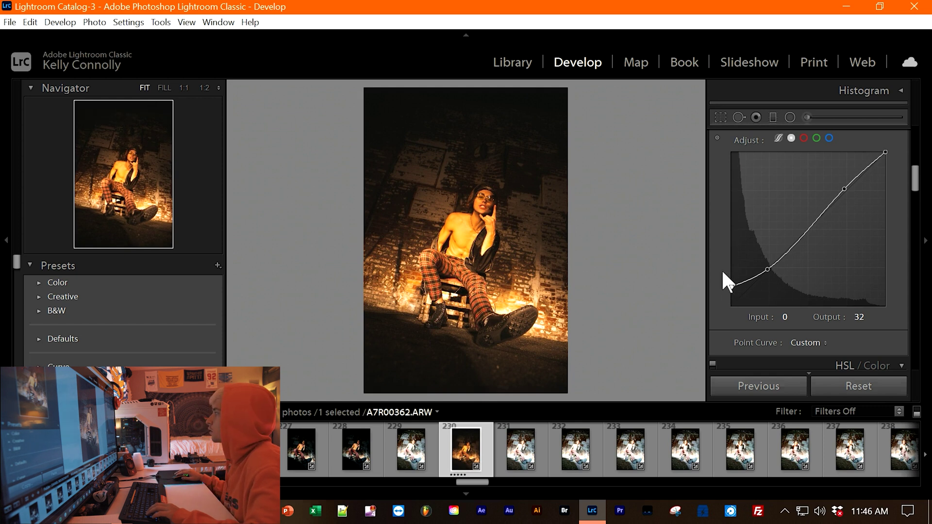
scroll(723, 268, down, 2)
scroll(727, 268, up, 2)
drag(847, 189, 844, 183)
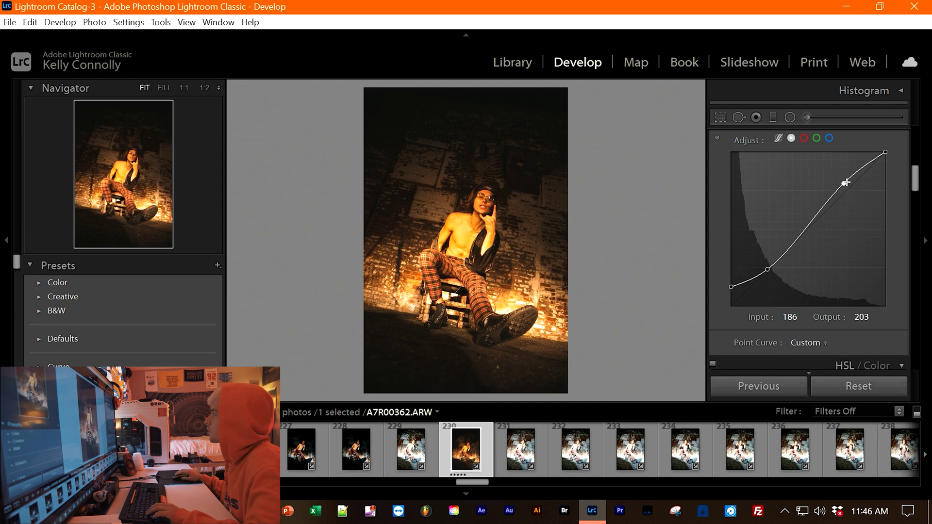
mouse_move(846, 182)
mouse_down()
mouse_move(861, 197)
mouse_move(846, 189)
mouse_up()
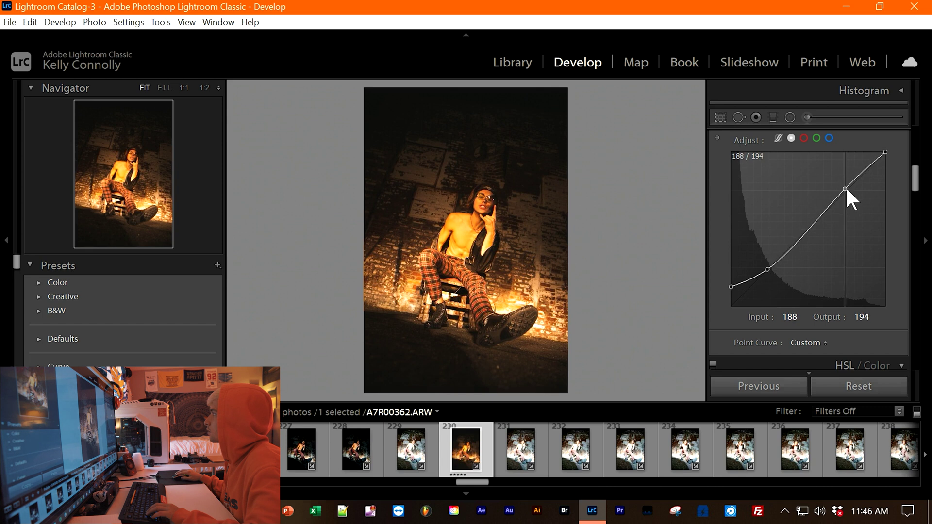
Step: Check Enable Profile Corrections and Remove Chromatic Aberration in Lens Corrections
scroll(830, 233, down, 5)
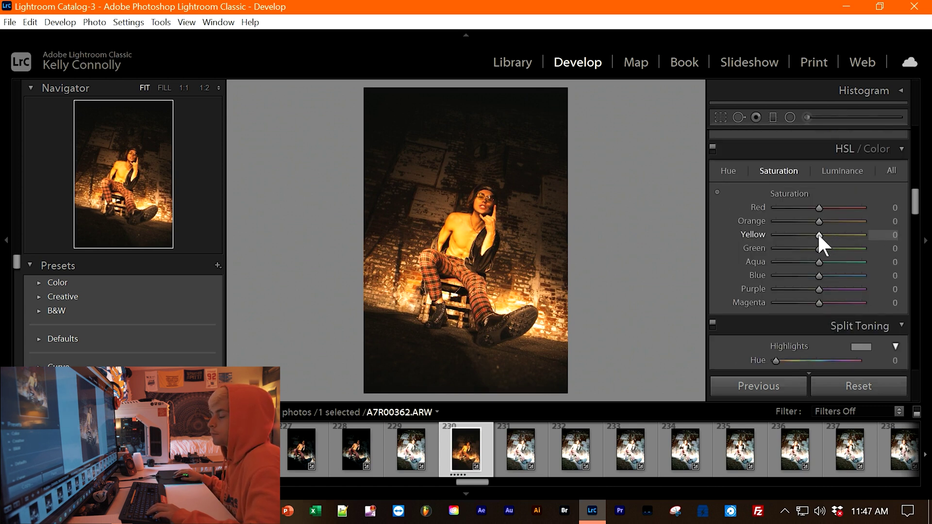
scroll(819, 235, down, 2)
scroll(811, 226, up, 2)
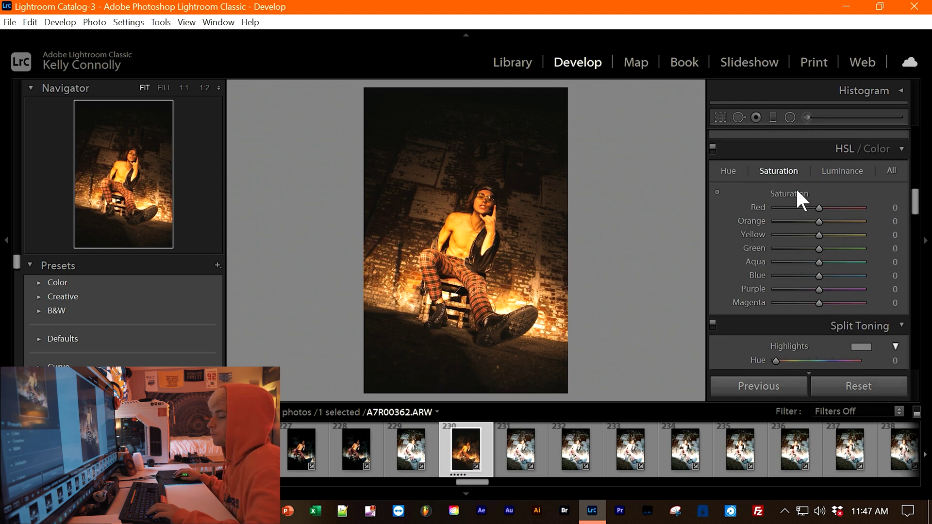
scroll(796, 188, down, 4)
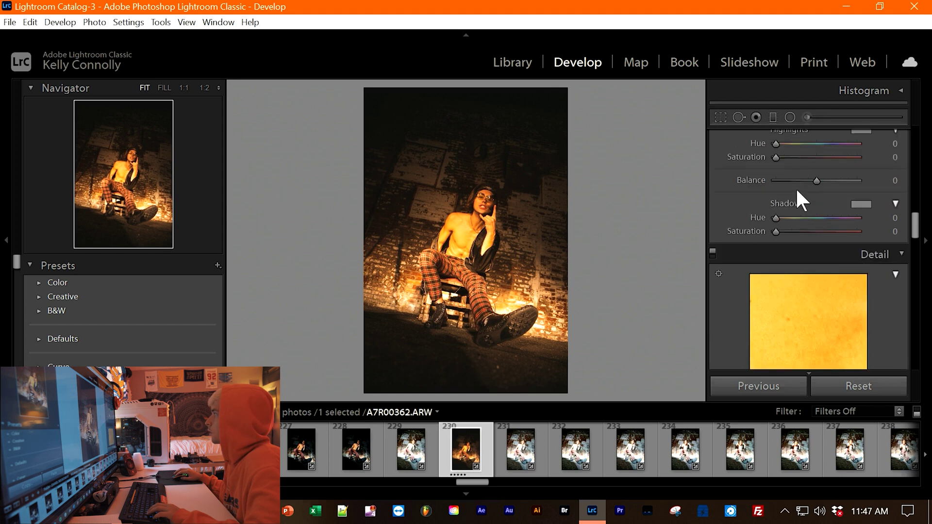
scroll(796, 188, down, 3)
scroll(838, 275, down, 5)
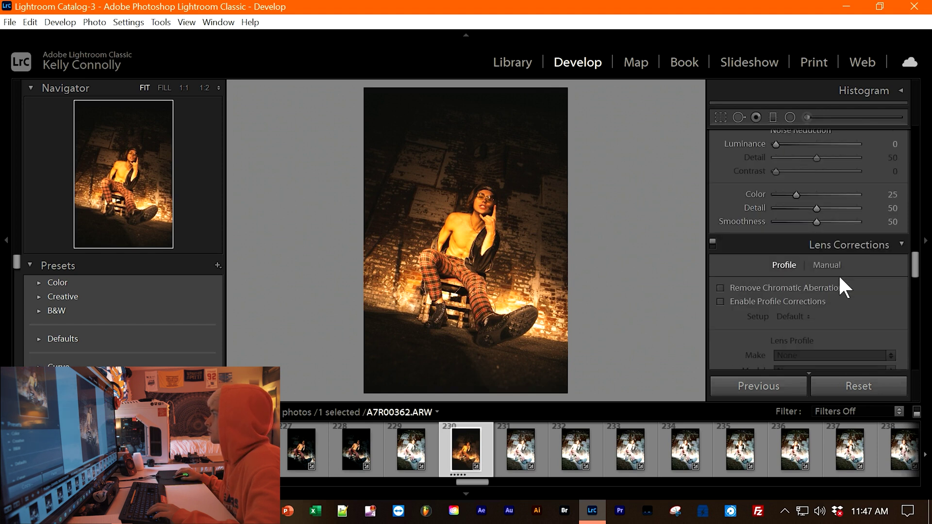
click(762, 300)
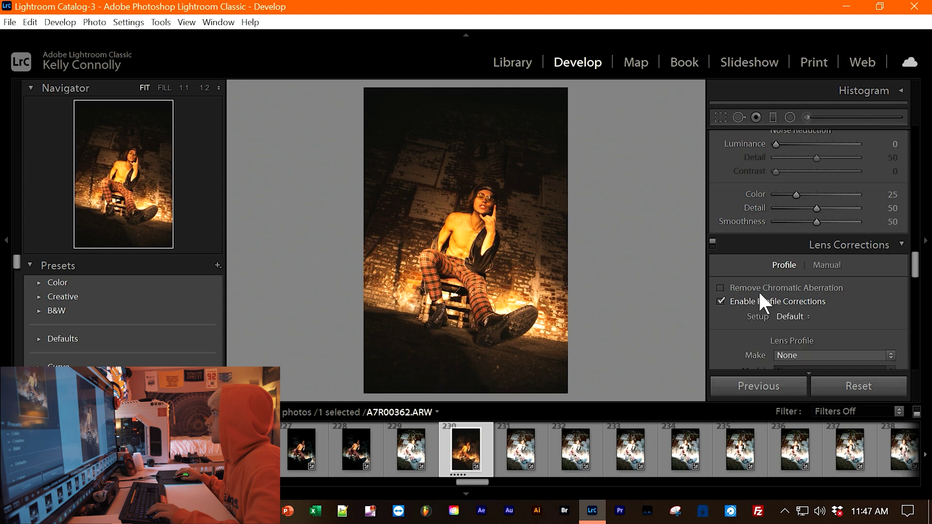
click(758, 289)
Step: Try Transform Upright Auto, then set Upright back to Off
scroll(841, 292, up, 3)
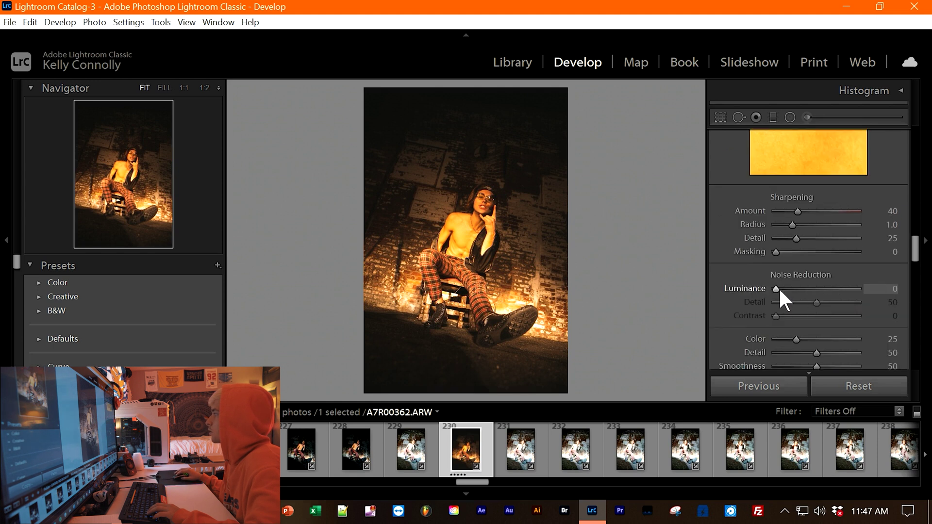
scroll(806, 214, down, 3)
scroll(806, 233, down, 6)
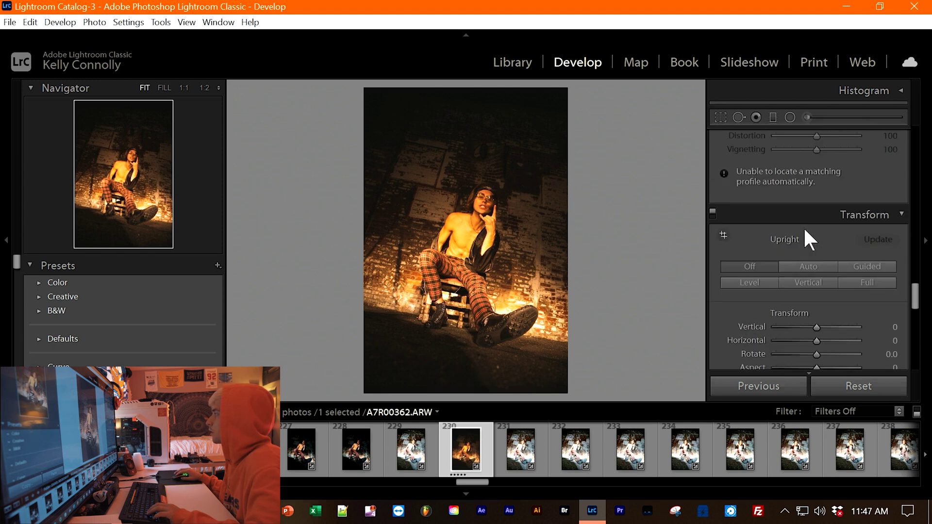
scroll(813, 236, up, 3)
click(819, 194)
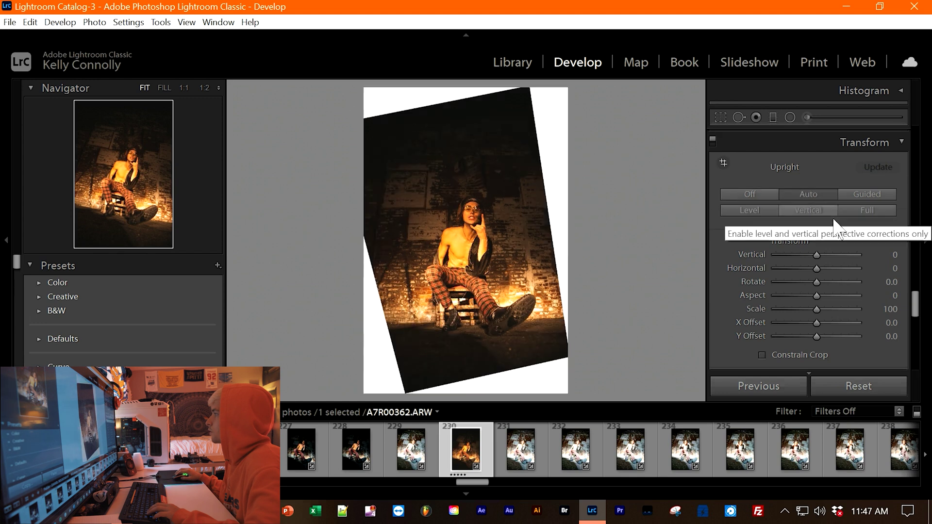
click(754, 193)
scroll(846, 218, down, 3)
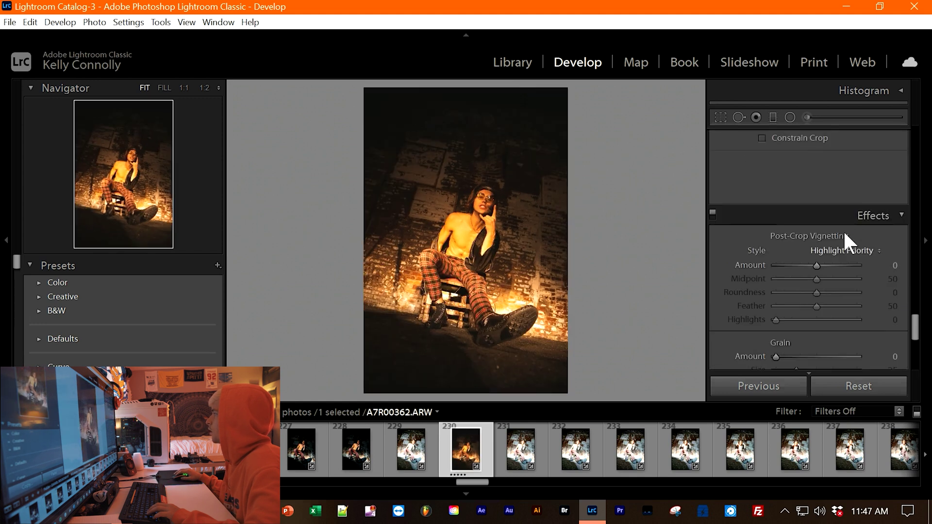
scroll(835, 233, down, 2)
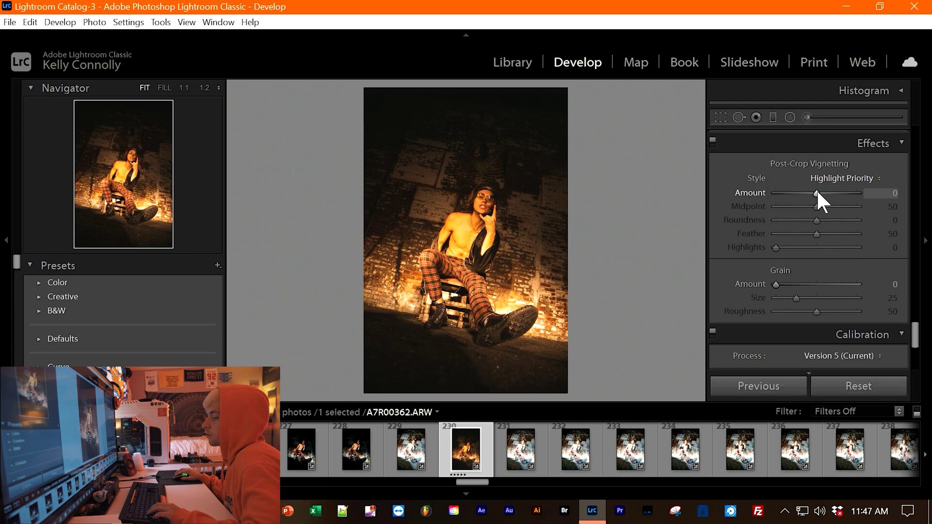
Step: Set Post-Crop Vignetting Amount to -25 and Grain Amount to 75 in Effects
click(894, 194)
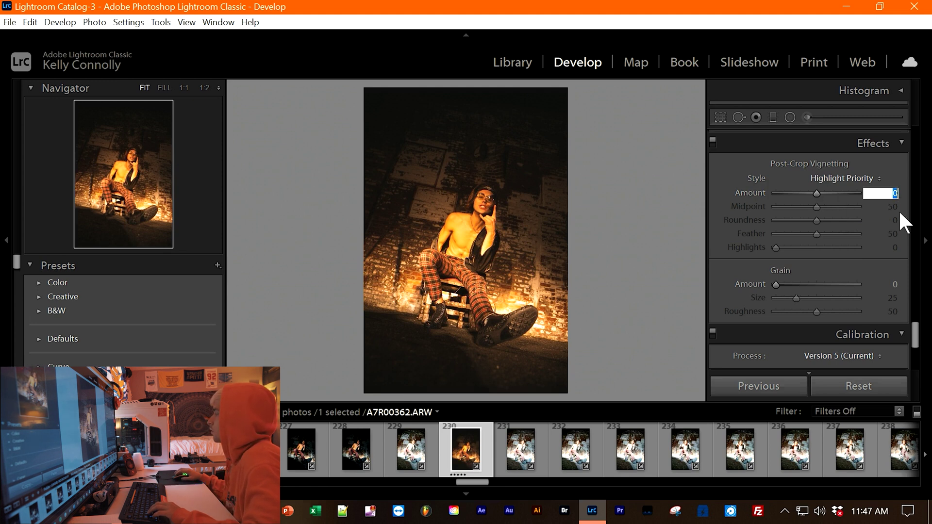
text(-25)
key(Return)
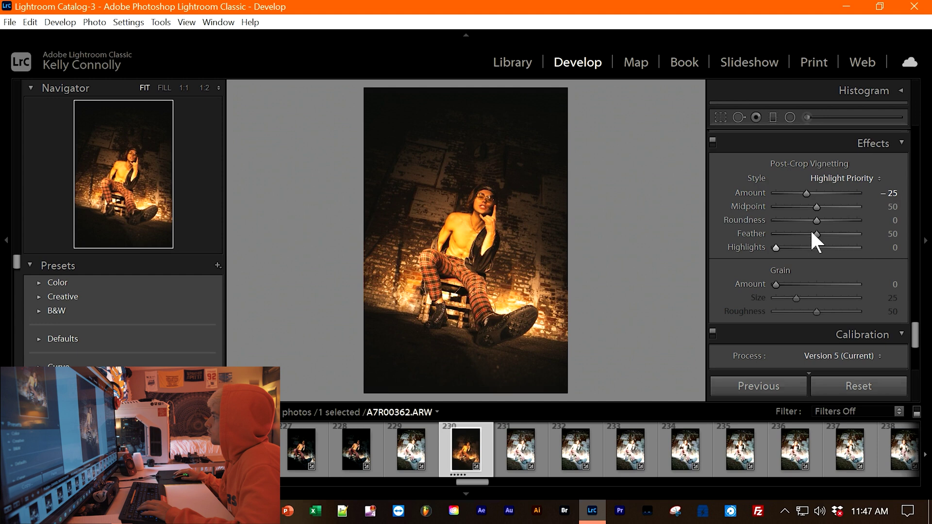
click(889, 287)
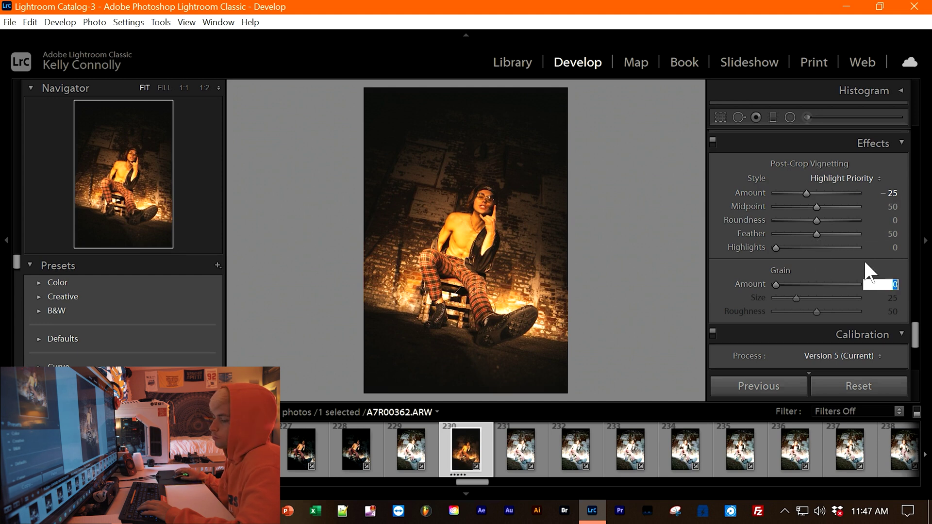
text(75)
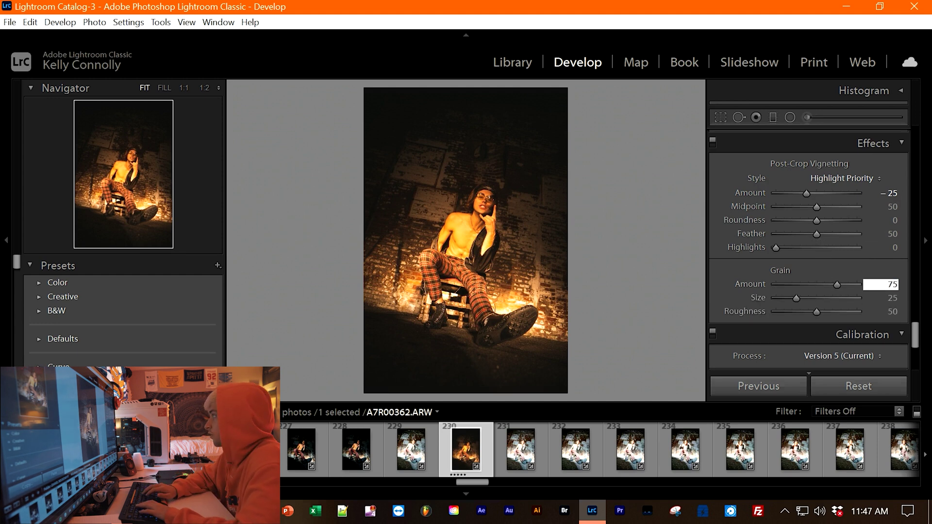
key(Return)
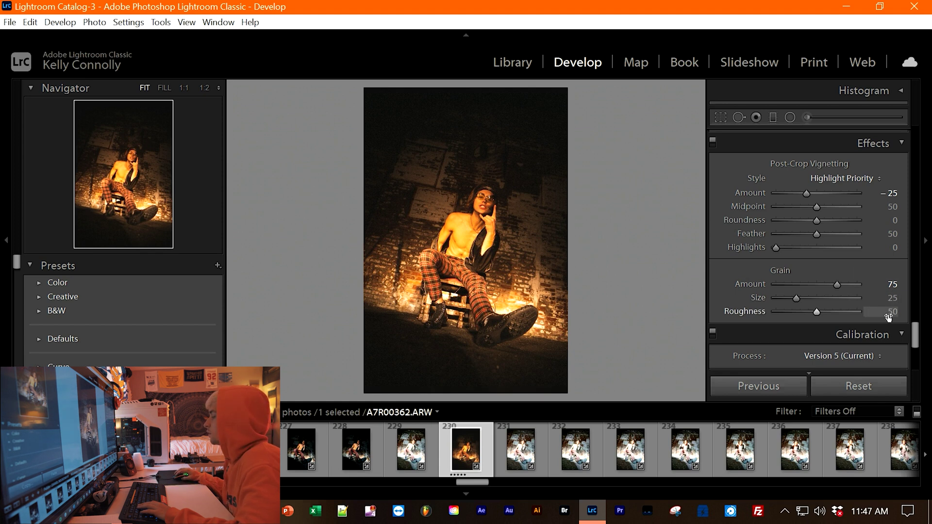
Step: Nudge Tint toward green, then undo it so Tint returns to +12
scroll(849, 294, down, 4)
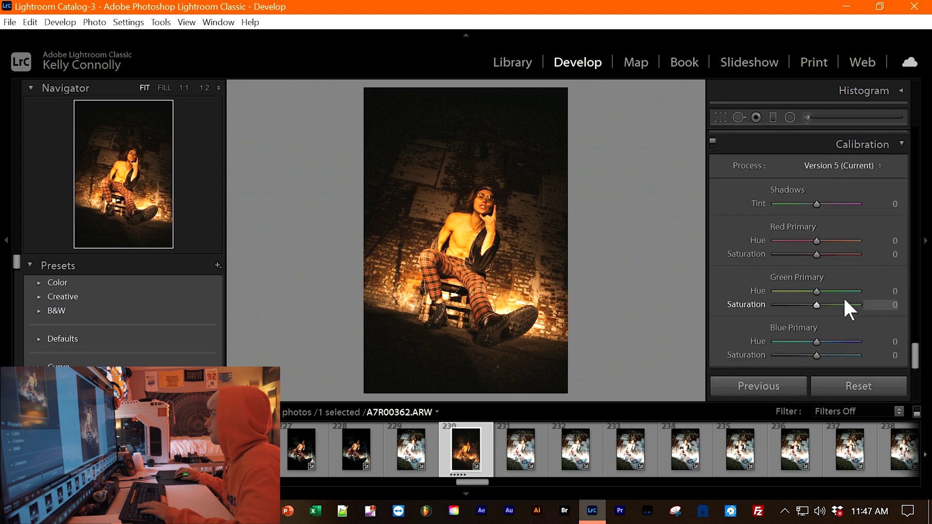
scroll(845, 314, up, 10)
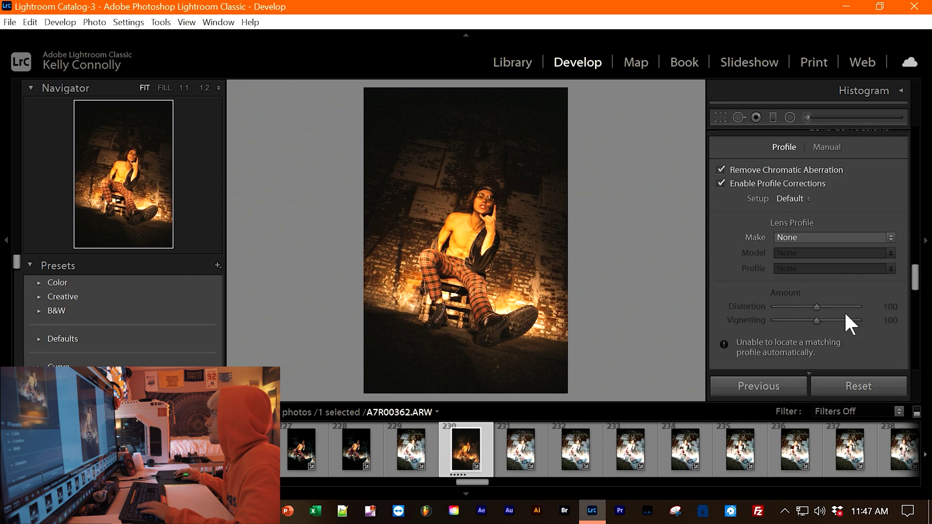
scroll(843, 313, up, 8)
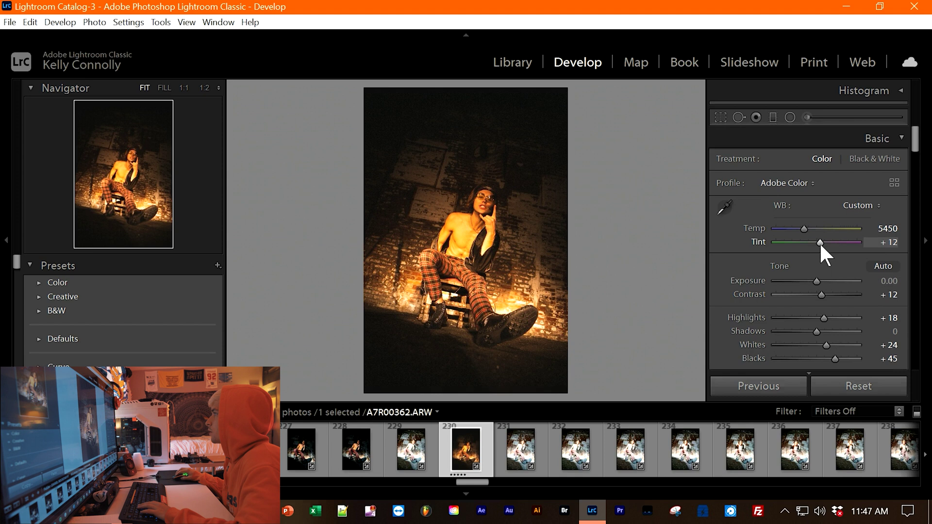
mouse_move(809, 238)
mouse_down()
mouse_move(796, 238)
mouse_move(811, 237)
mouse_up()
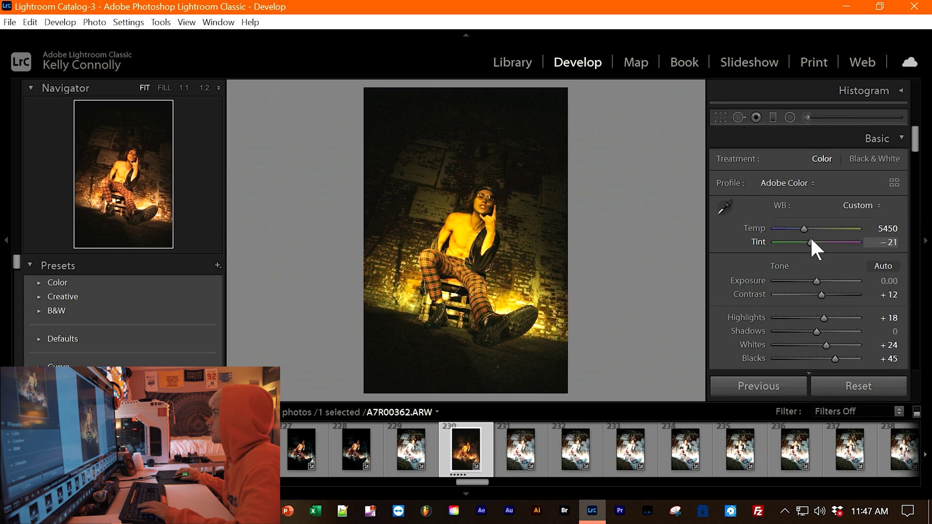
key(ctrl+z)
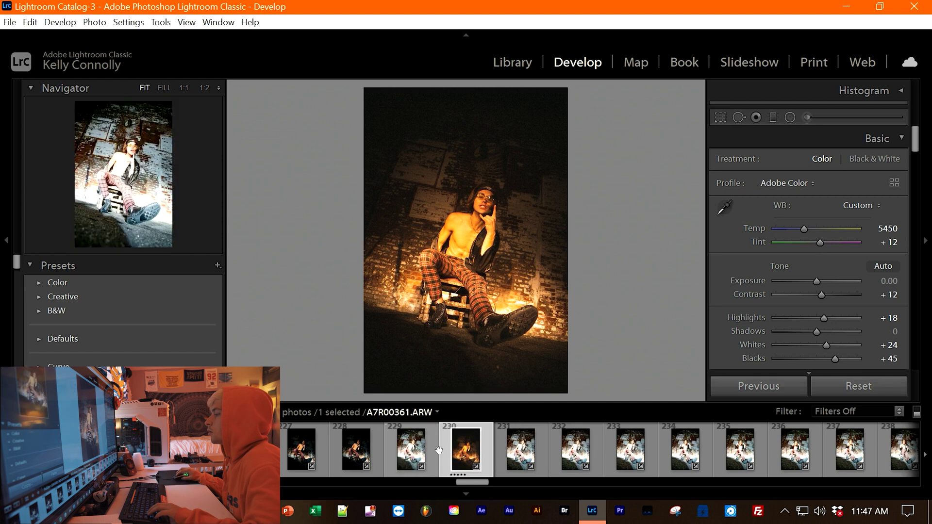
Step: Expand the Creative presets, preview them, and apply Vintage v3
click(106, 298)
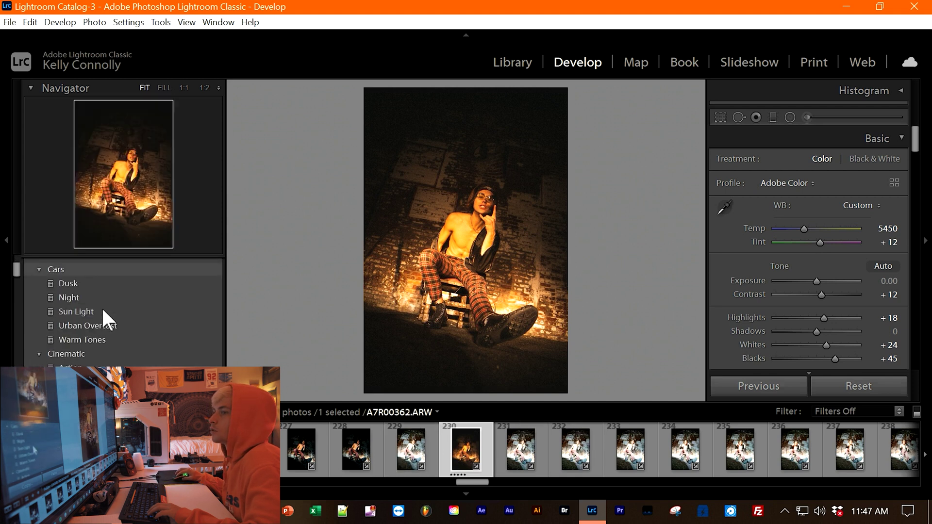
scroll(109, 291, down, 3)
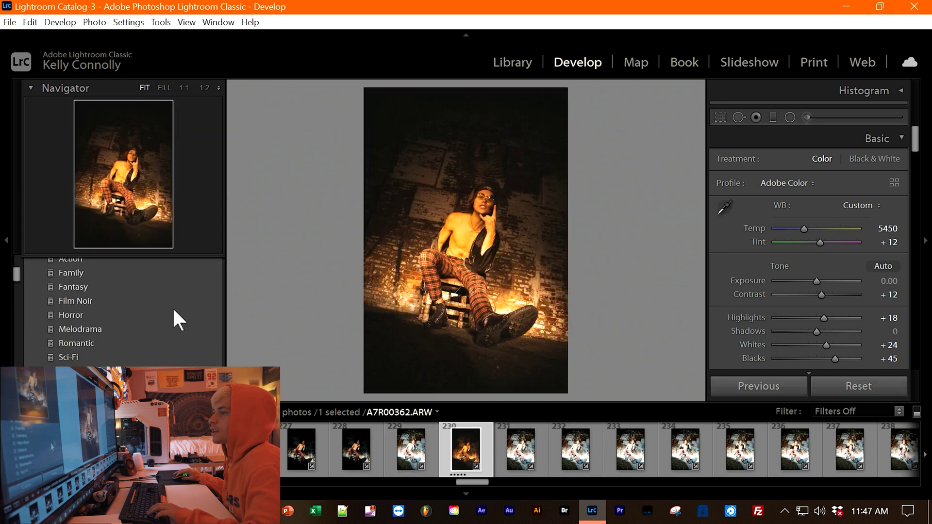
scroll(145, 296, down, 4)
scroll(116, 321, down, 5)
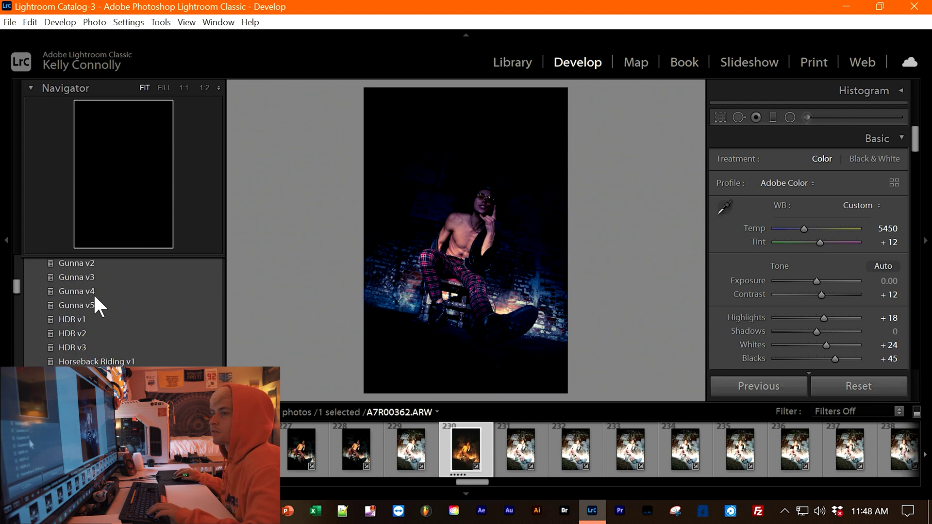
scroll(97, 295, up, 3)
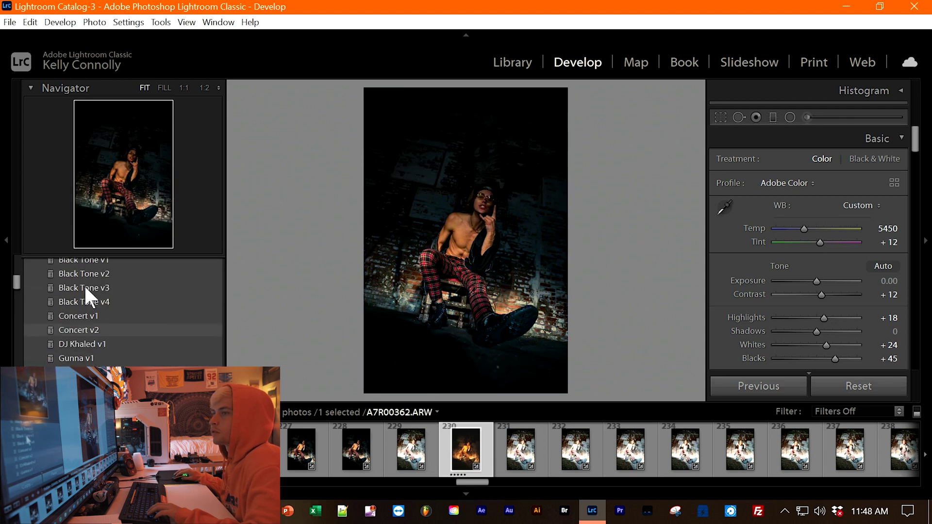
scroll(86, 287, up, 1)
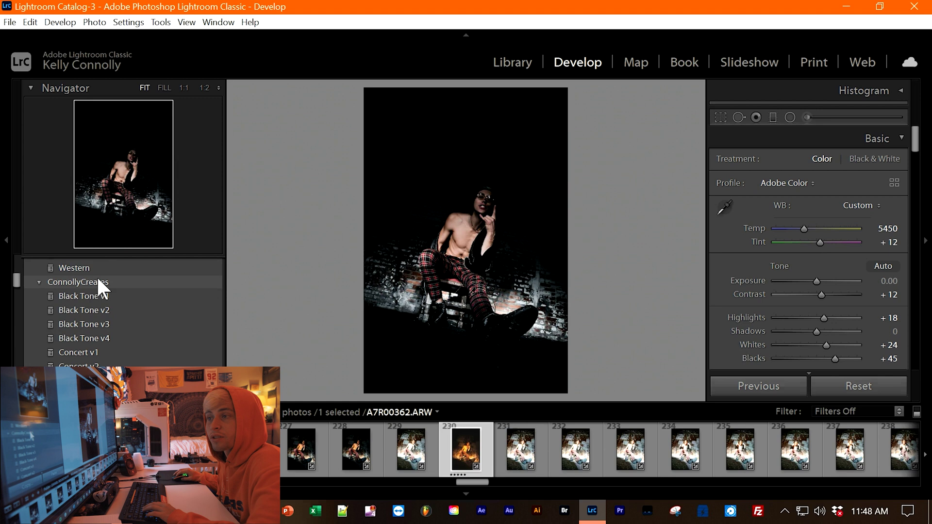
scroll(89, 314, down, 3)
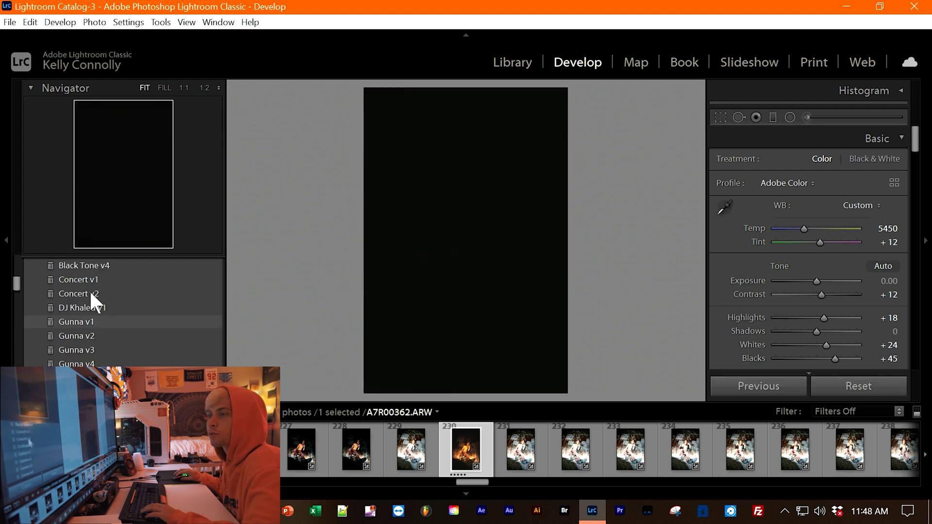
scroll(90, 299, down, 3)
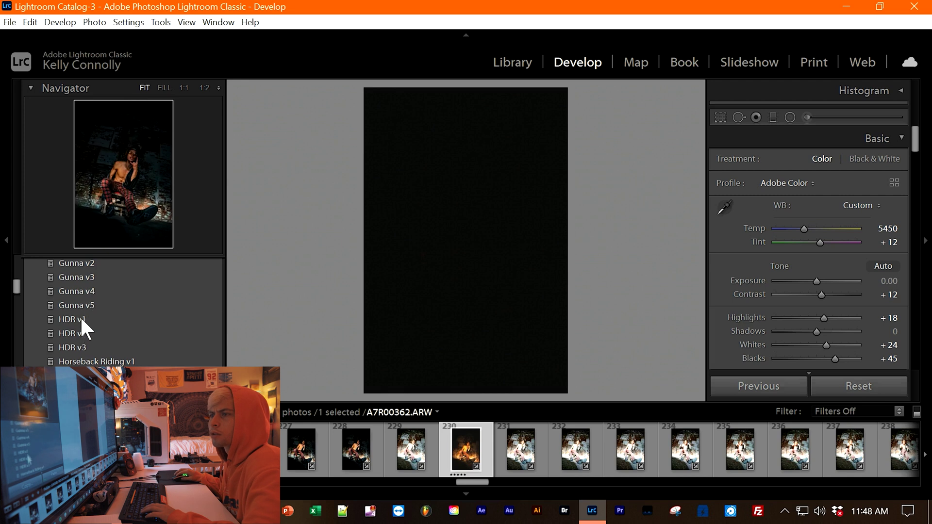
scroll(80, 310, down, 3)
scroll(83, 330, down, 8)
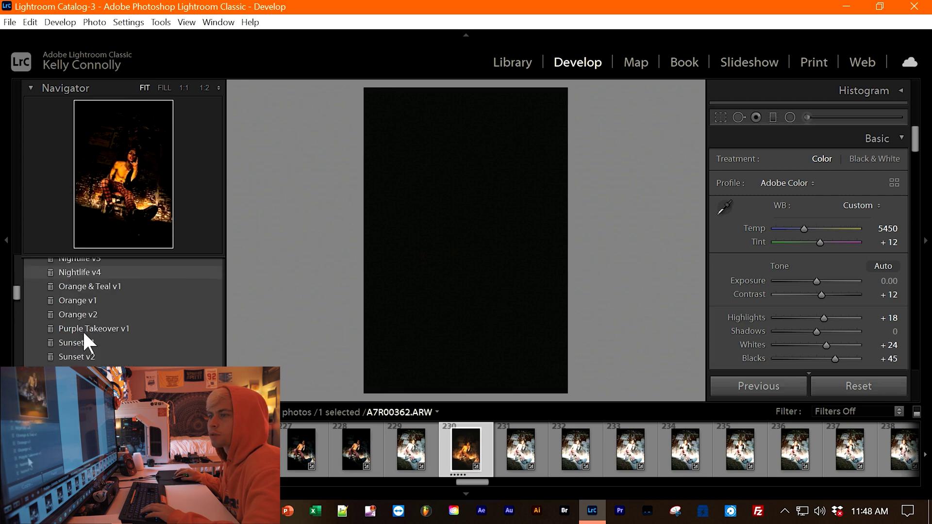
scroll(87, 334, down, 3)
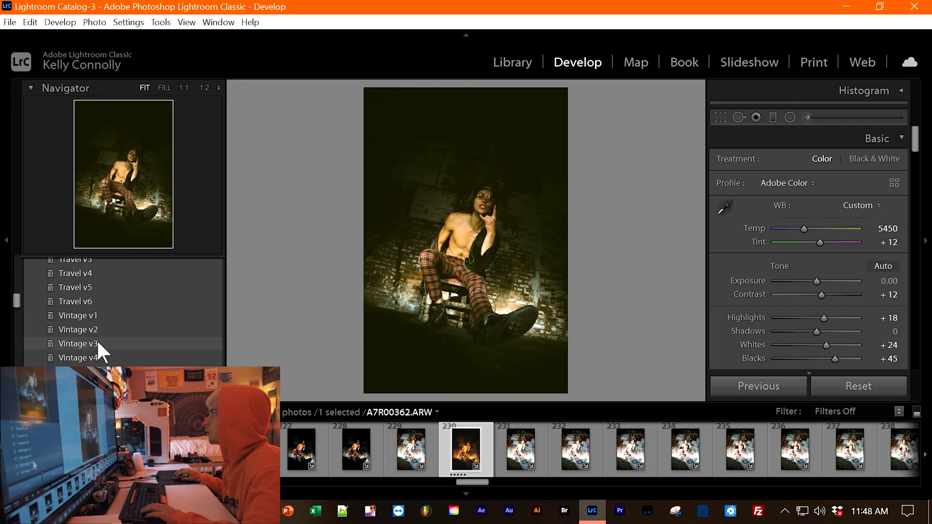
click(98, 341)
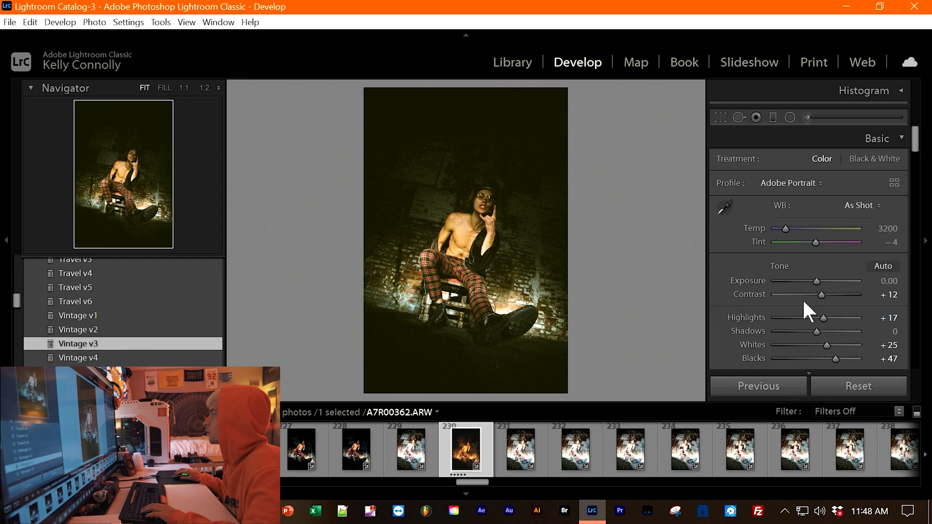
scroll(804, 300, down, 10)
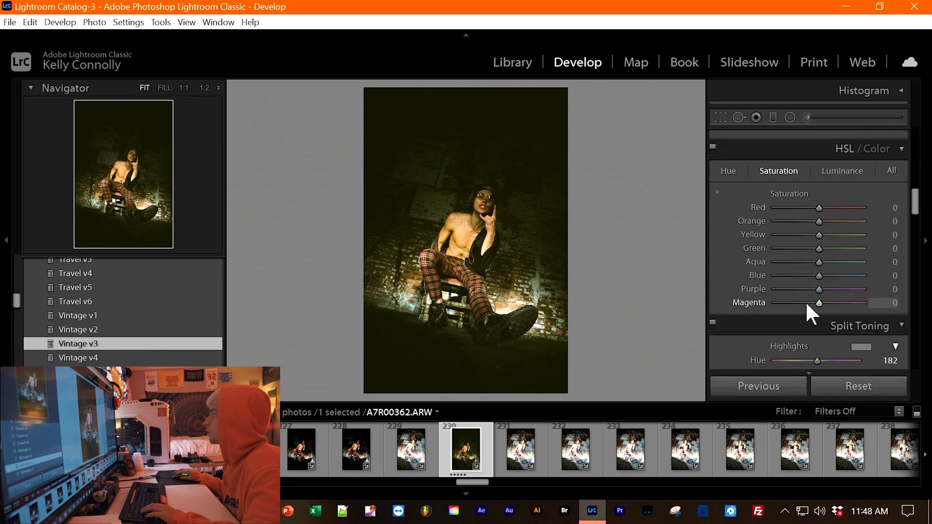
Step: Undo the Vintage v3 preset and set split-tone highlights to Hue 182, Saturation 7
key(ctrl+z)
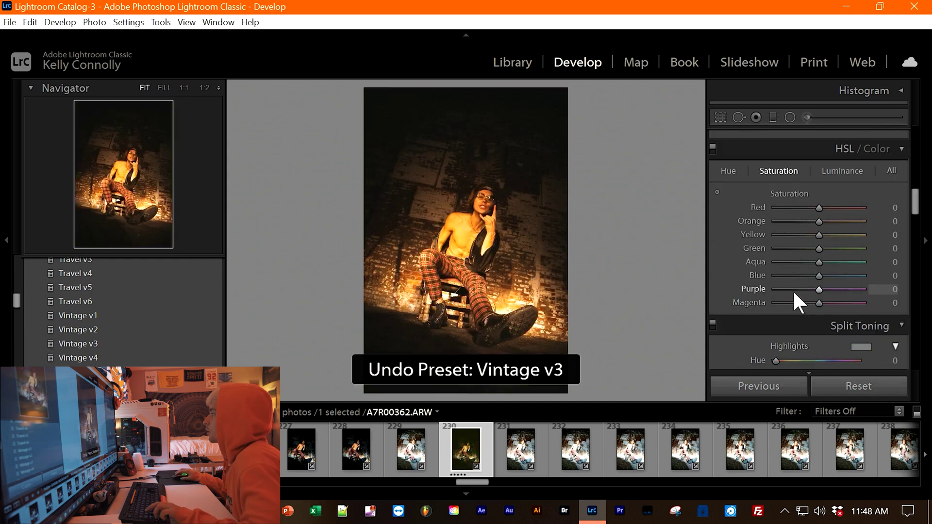
scroll(797, 291, down, 3)
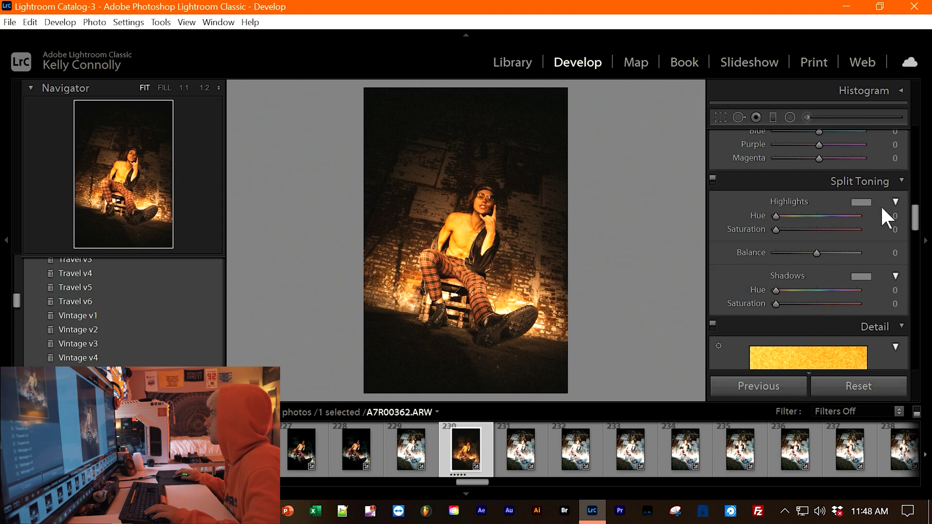
click(893, 216)
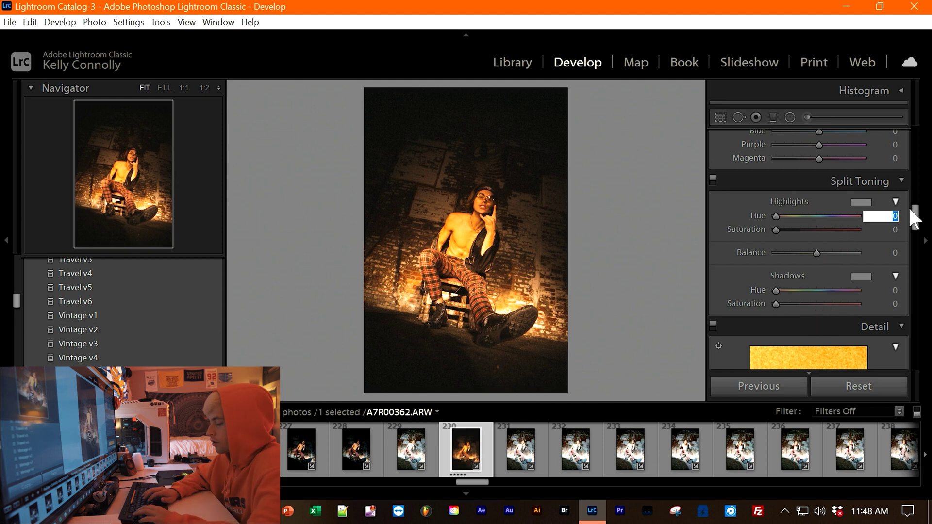
text(182)
key(Return)
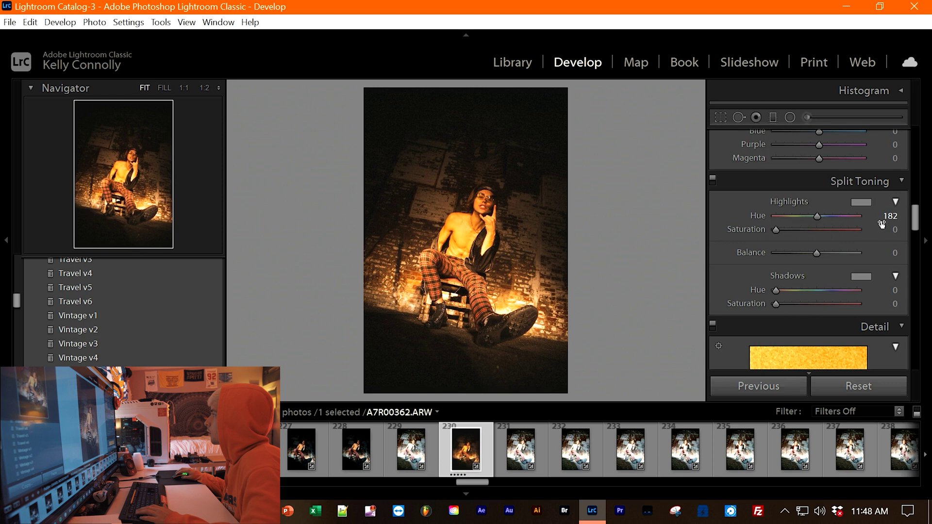
click(894, 229)
text(7)
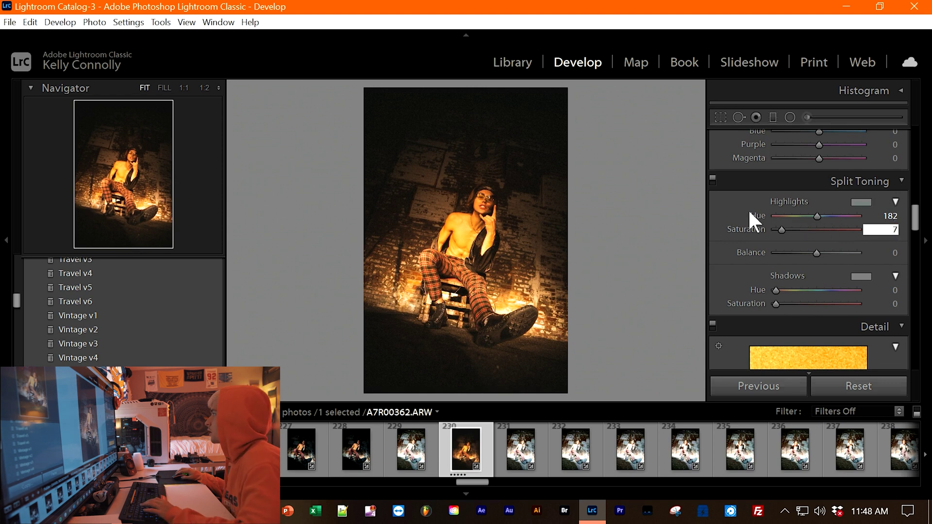
key(Return)
Step: Set split-tone shadows to Hue 66 and Saturation 27
click(893, 290)
text(66)
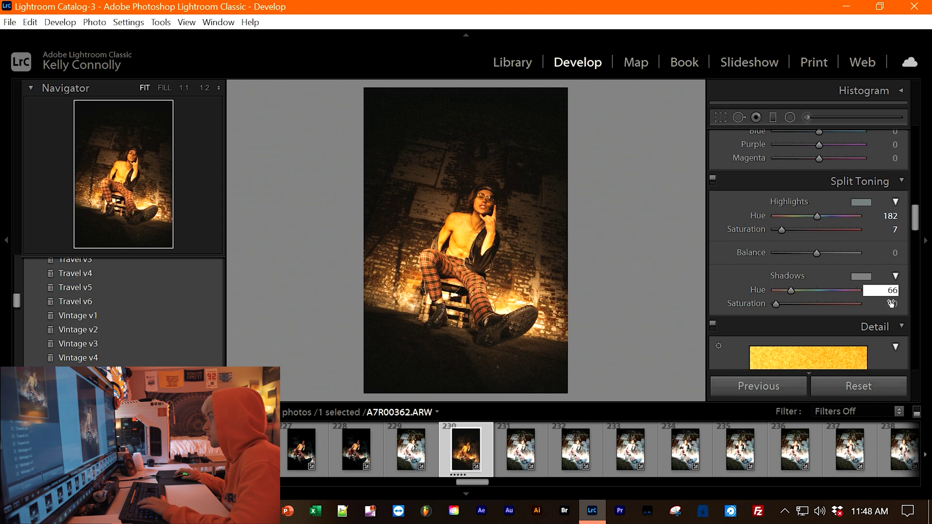
click(895, 304)
text(27)
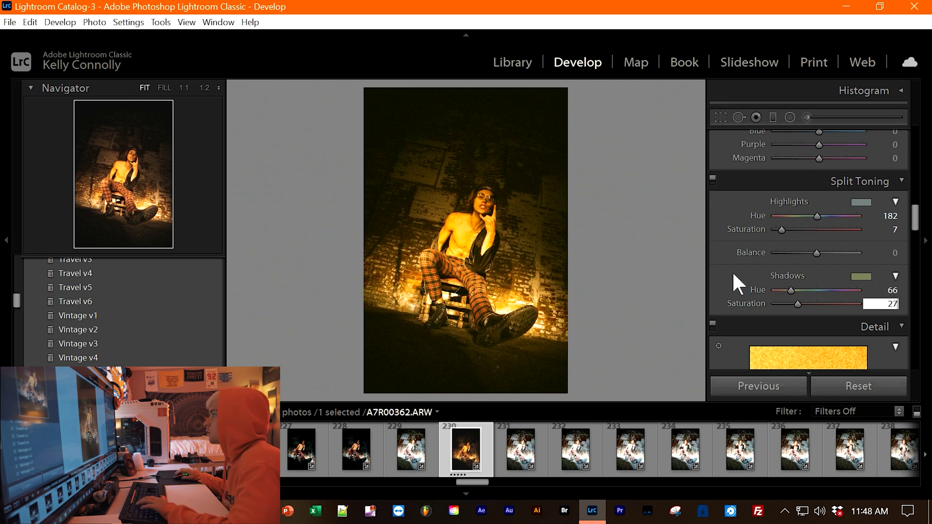
key(Return)
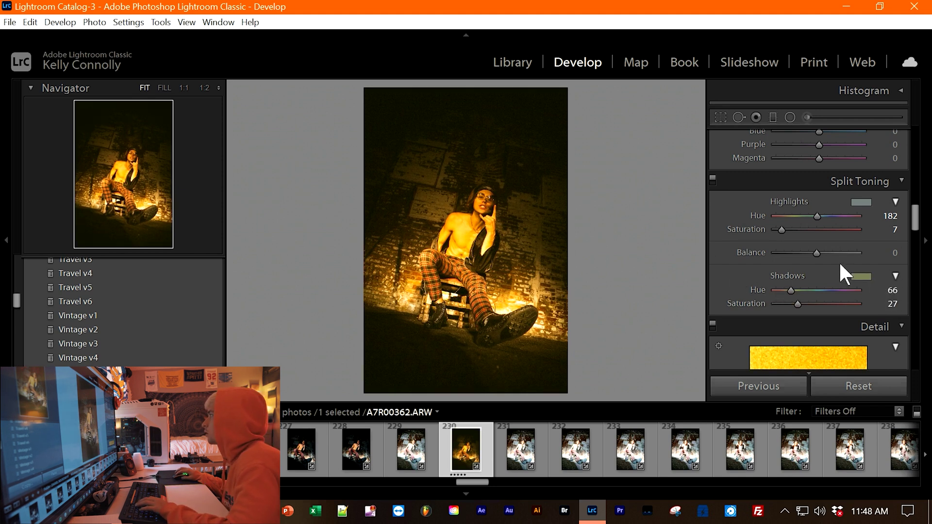
scroll(847, 266, up, 15)
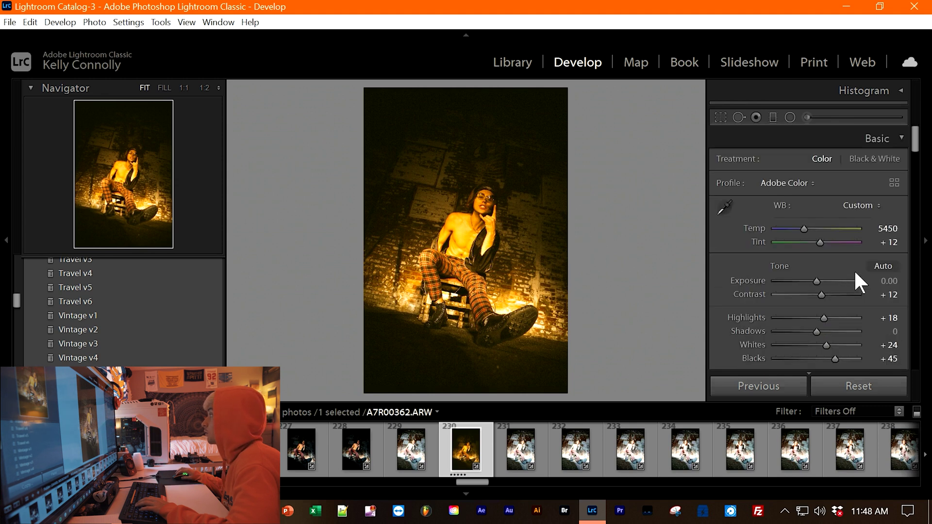
Step: Push Tint toward magenta, lower Vibrance to -12 and set Saturation to +4
mouse_move(820, 241)
mouse_down()
mouse_move(848, 240)
mouse_move(835, 241)
mouse_up()
scroll(836, 242, down, 6)
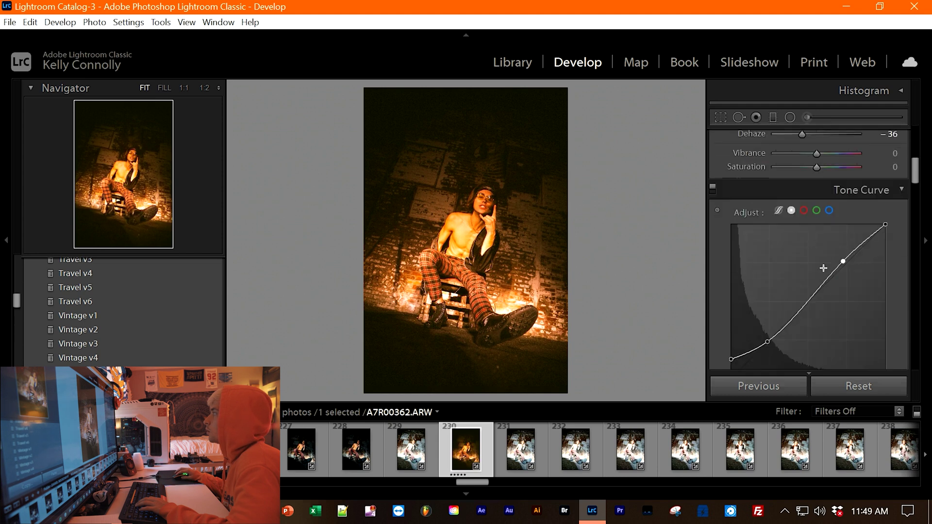
scroll(843, 249, up, 2)
mouse_move(821, 226)
mouse_down()
mouse_move(799, 227)
mouse_move(812, 224)
mouse_move(818, 237)
mouse_up()
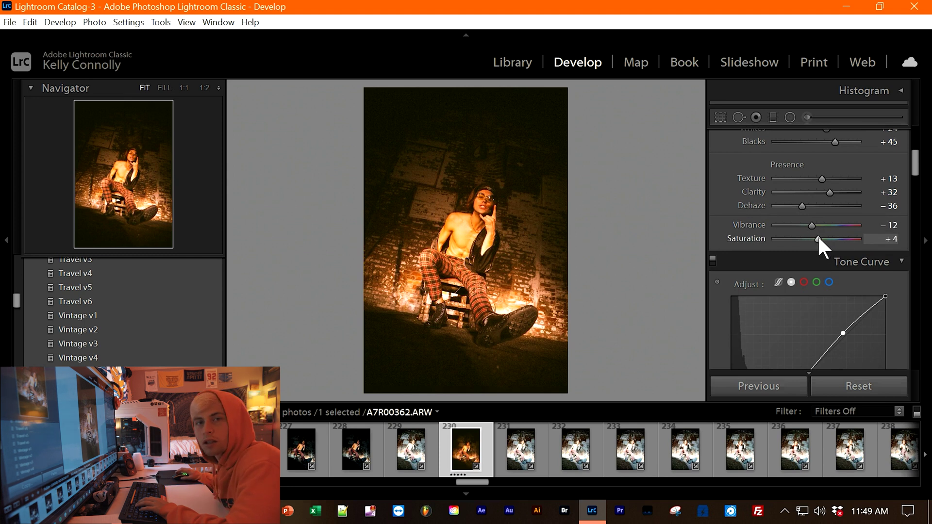
mouse_move(819, 238)
mouse_down()
mouse_move(810, 233)
mouse_move(817, 242)
mouse_up()
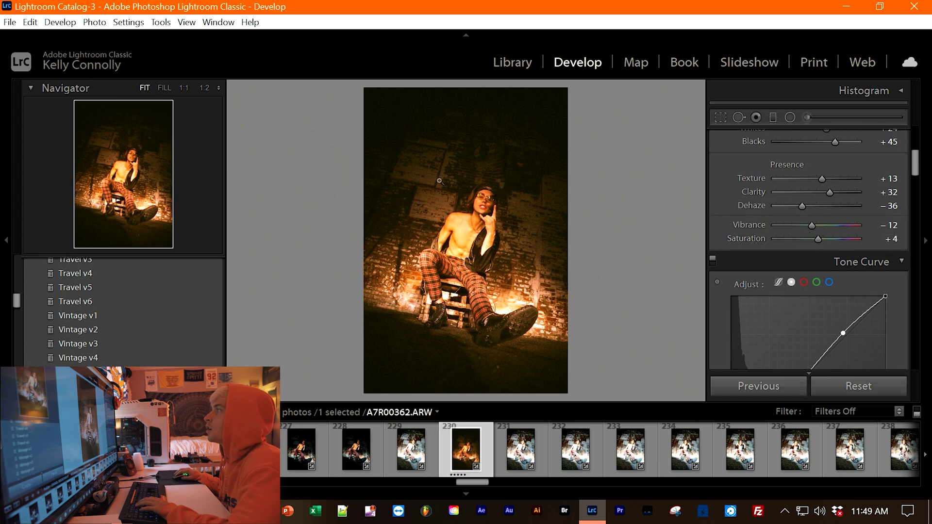
drag(440, 181, 534, 316)
Step: In Calibration, try the Green Primary Hue slider at its negative and positive extremes
scroll(918, 266, down, 3)
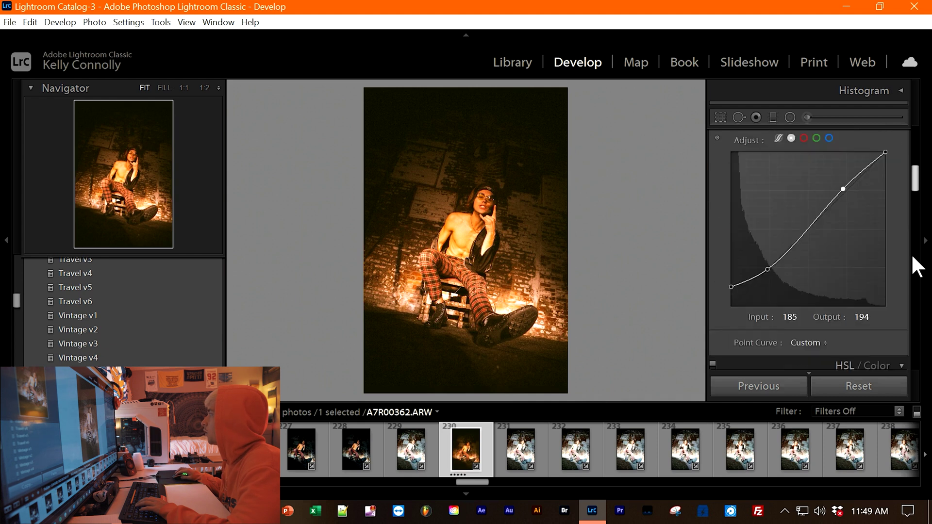
scroll(908, 267, down, 10)
scroll(880, 272, down, 3)
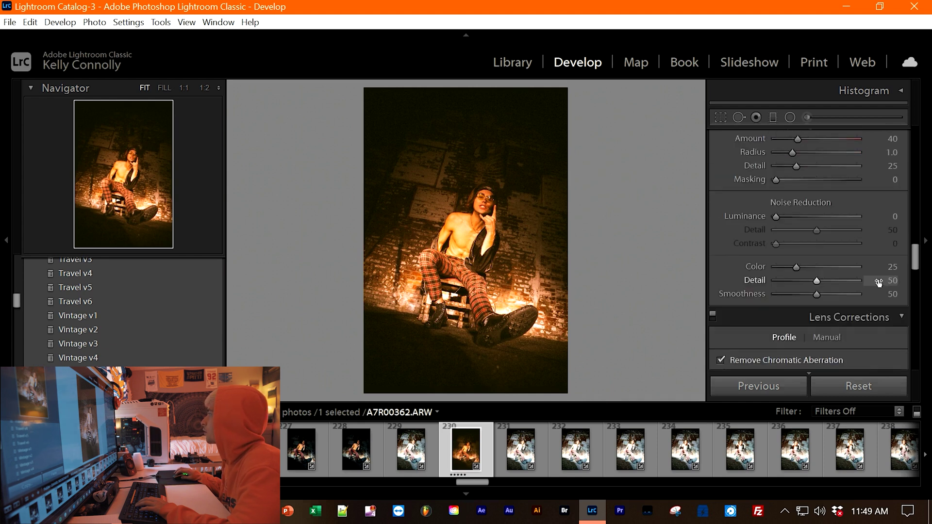
scroll(876, 279, down, 6)
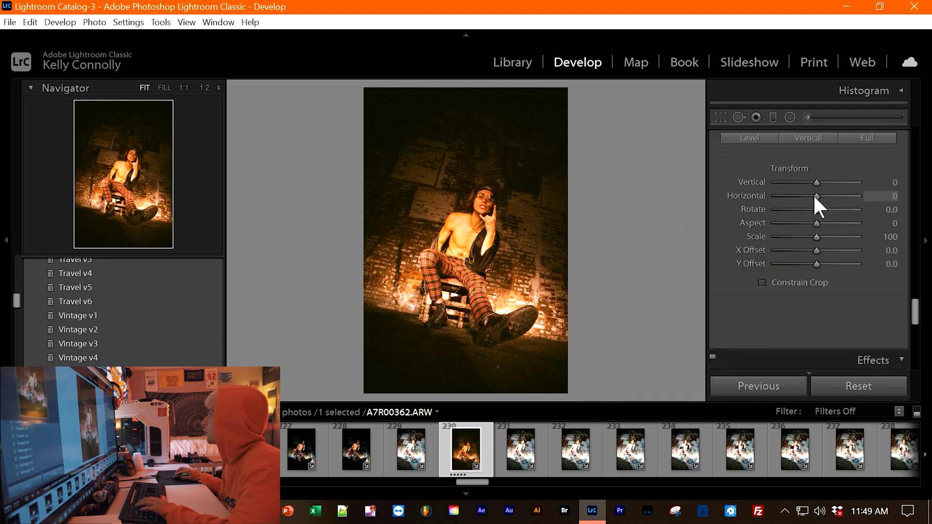
scroll(814, 219, down, 5)
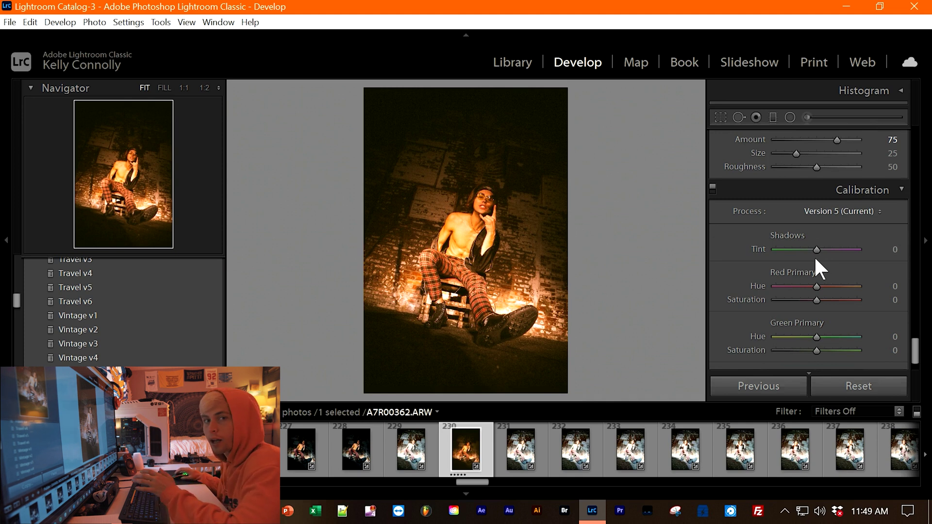
scroll(816, 259, down, 1)
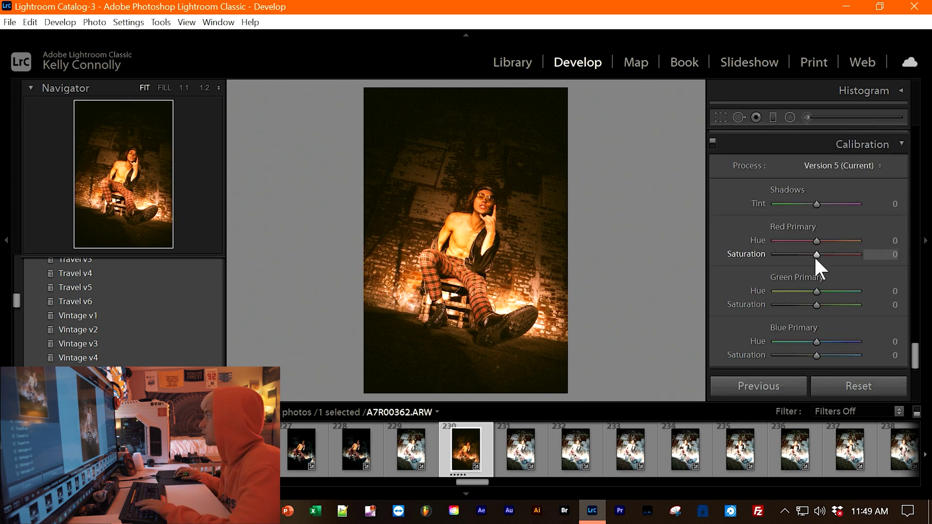
drag(817, 291, 754, 291)
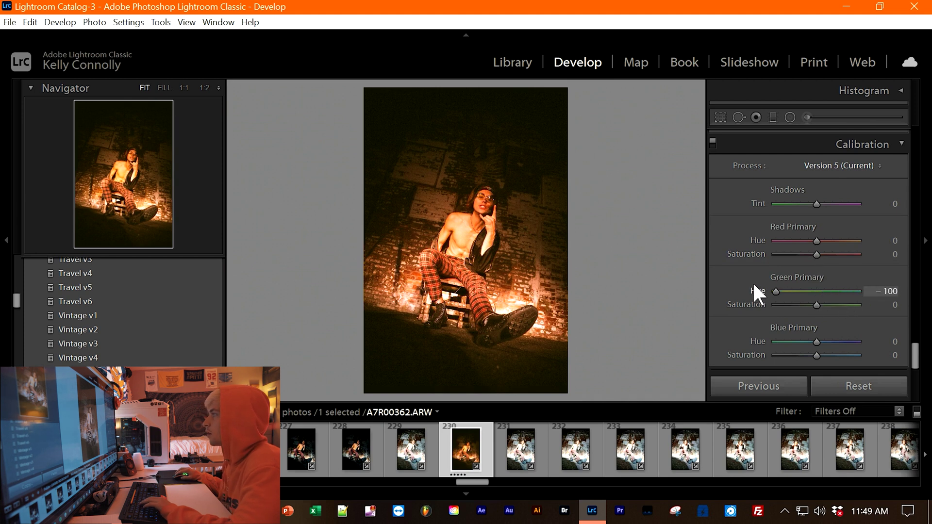
drag(856, 290, 859, 290)
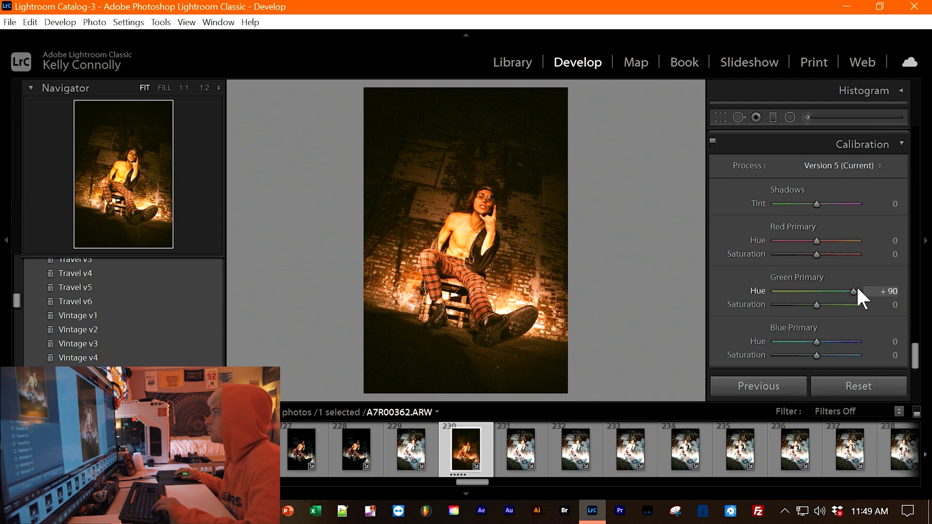
Step: Undo the green hue back to 0 and lower Green Primary Saturation to -23
key(ctrl+z)
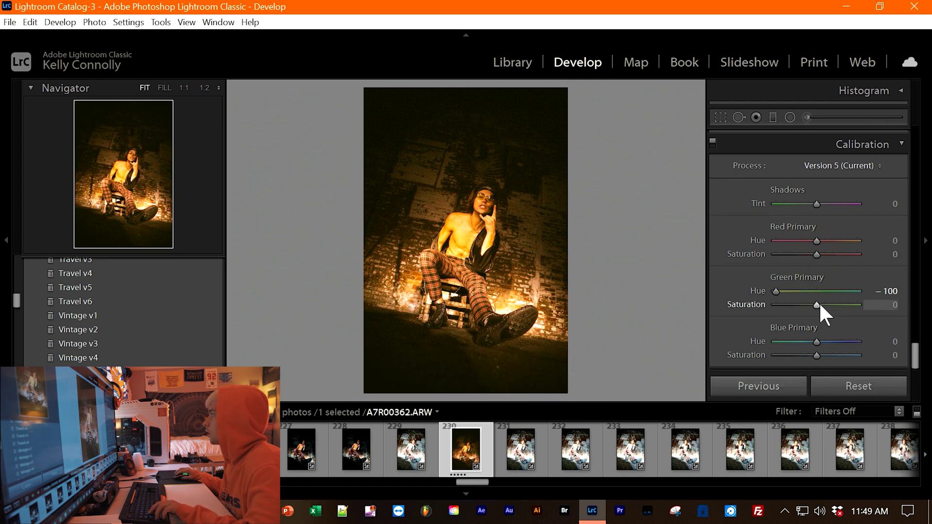
key(ctrl+z)
mouse_move(820, 302)
mouse_down()
mouse_move(784, 299)
mouse_move(805, 300)
mouse_up()
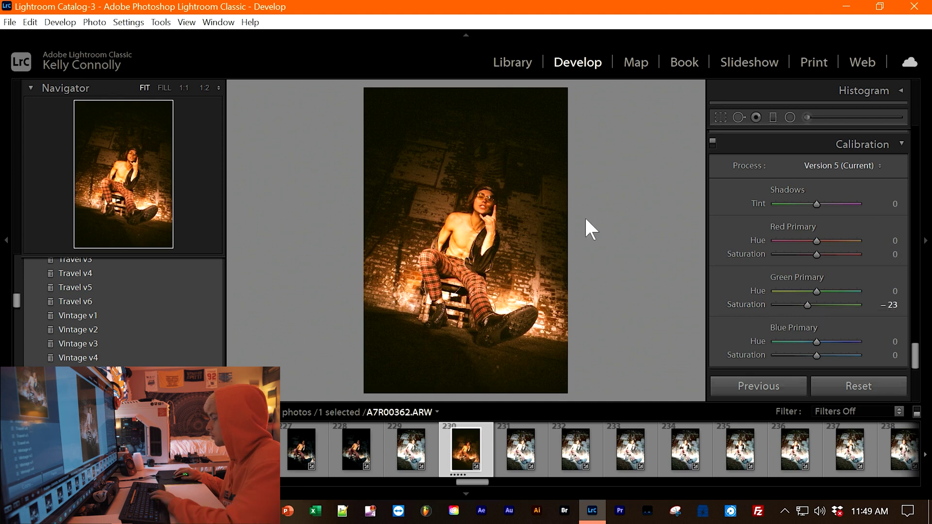
Step: Compare Before/After, set Calibration Shadows Tint to -37, and snap Lightroom to the right half
key(backslash)
key(backslash)
key(backslash)
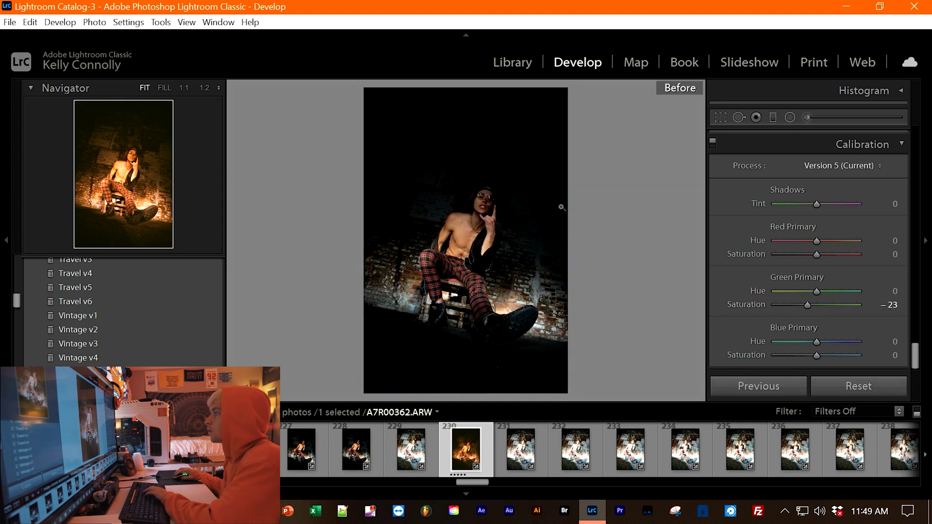
key(backslash)
key(backslash)
key(backslash)
key(backslash)
key(backslash)
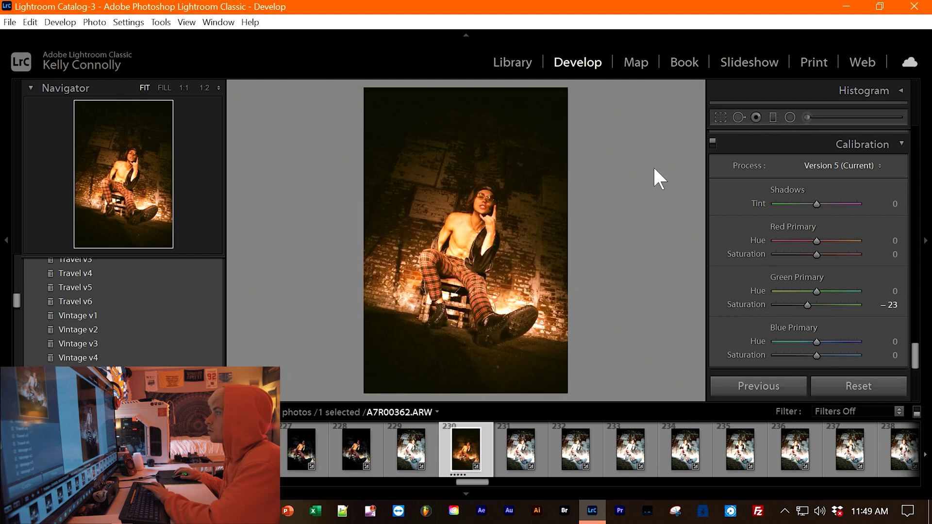
key(backslash)
key(backslash)
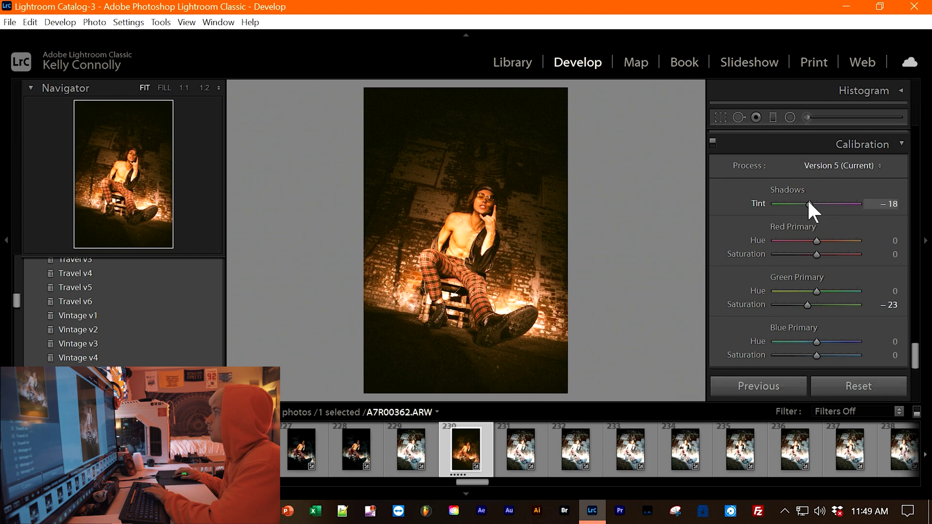
mouse_move(808, 202)
mouse_down()
mouse_move(791, 198)
mouse_move(801, 207)
mouse_up()
drag(758, 11, 930, 97)
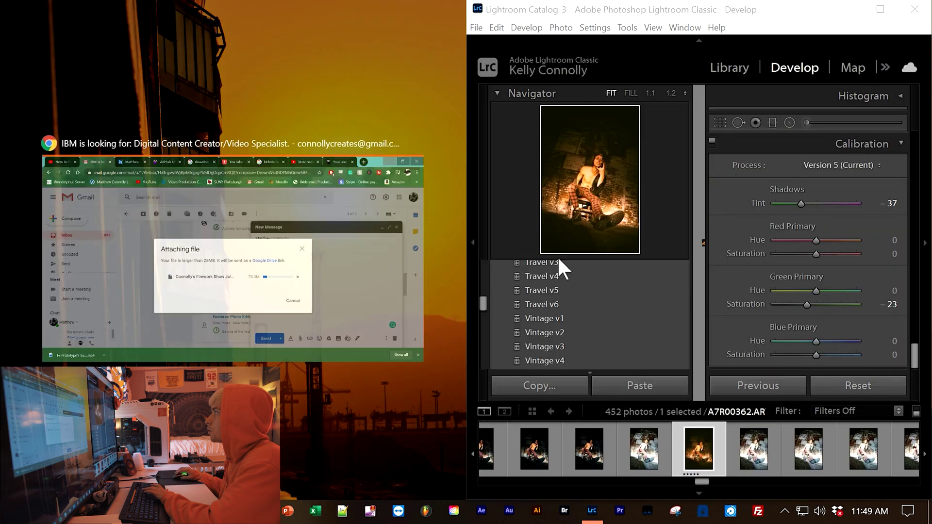
key(Escape)
Step: Restore Lightroom to full screen with the whole photo fitted in view
click(606, 172)
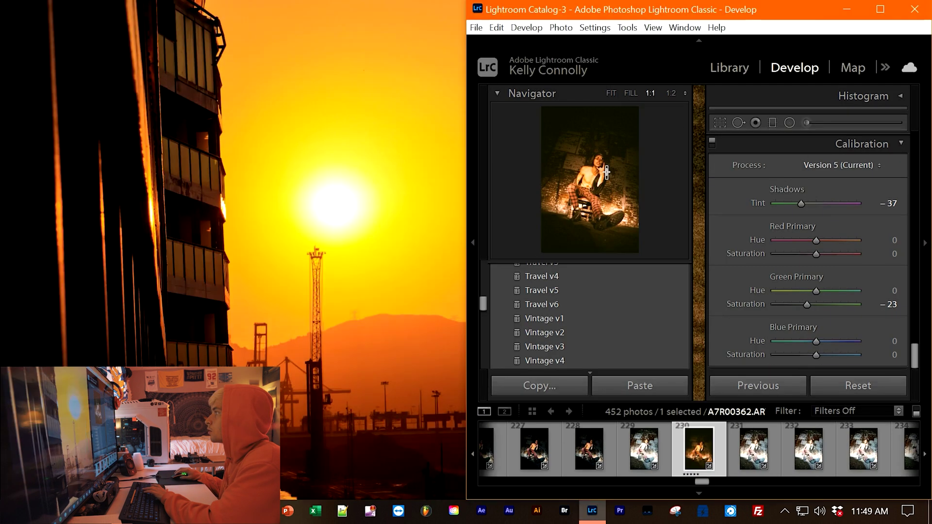
click(877, 10)
click(145, 87)
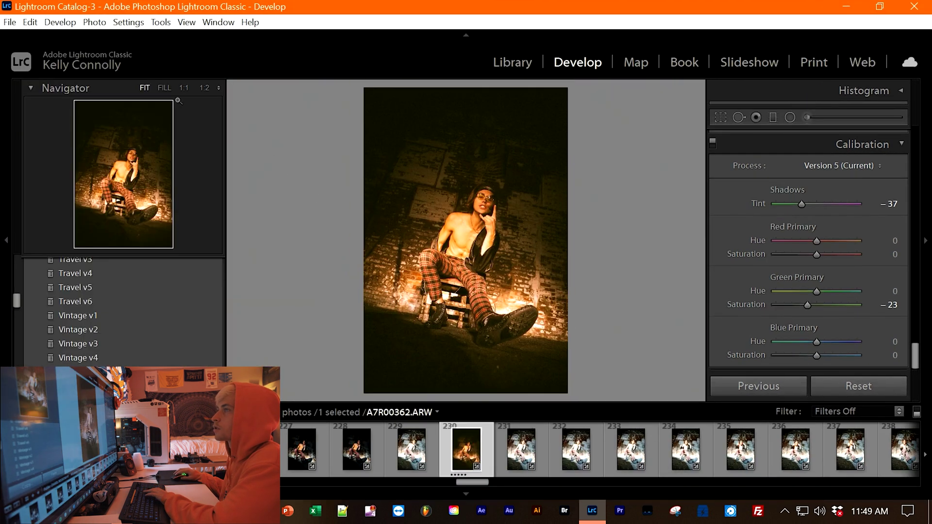
Step: Export the portrait as a quality-100 JPEG to the Desktop folder
click(10, 22)
click(253, 204)
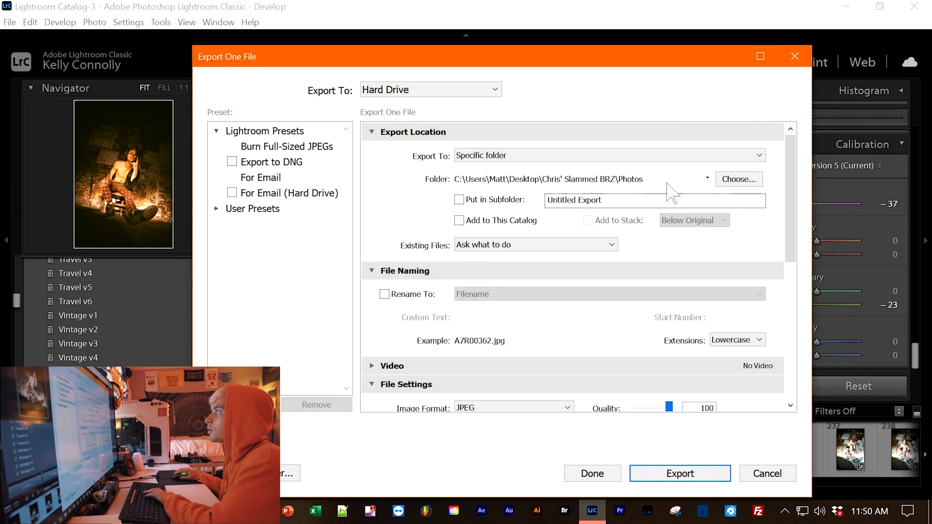
click(726, 179)
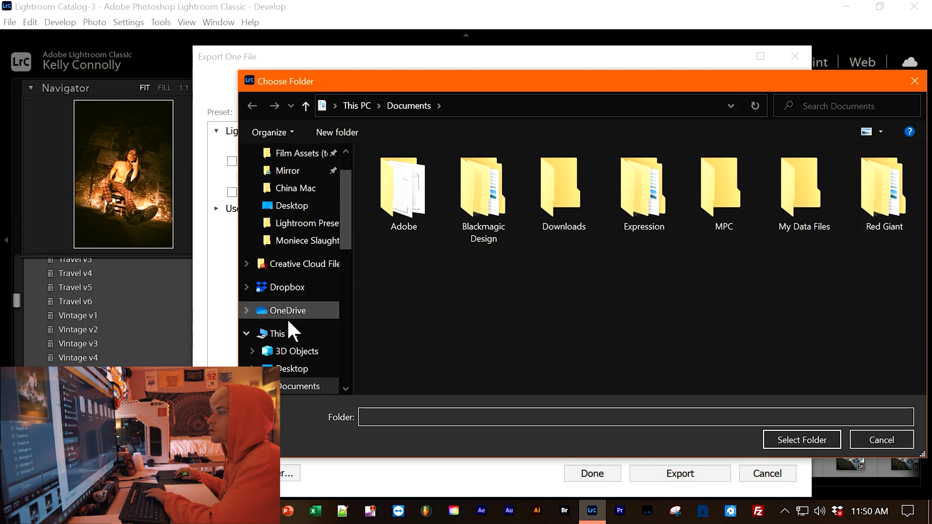
click(289, 373)
click(786, 439)
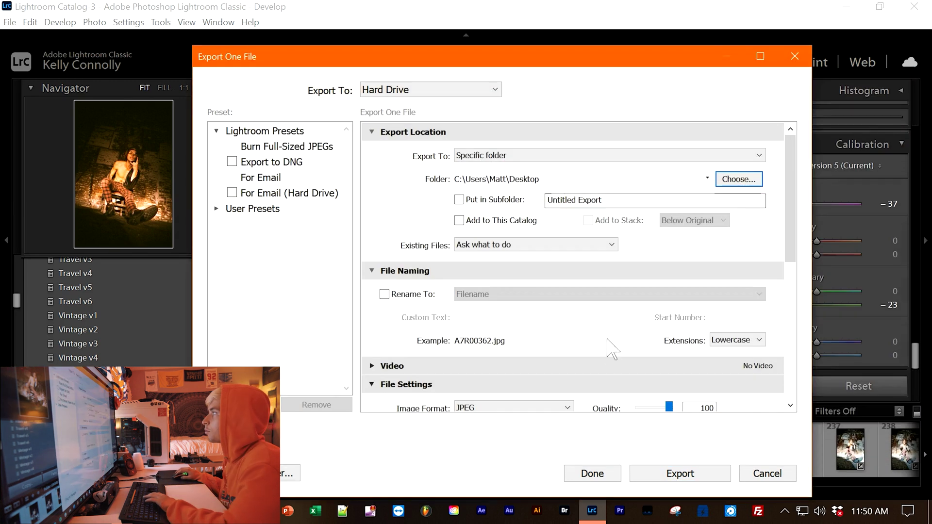
click(680, 474)
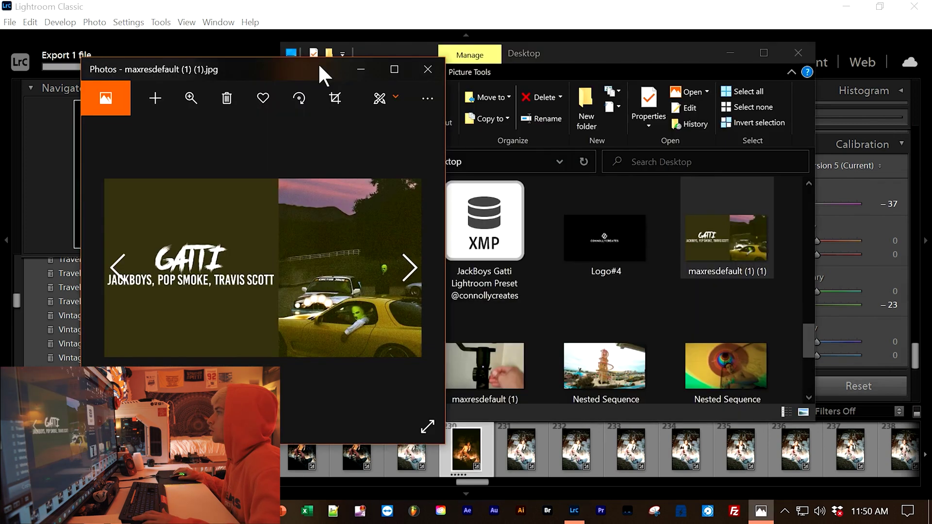
click(847, 8)
Step: Snap the album cover viewer to the left half, with the Desktop folder on the right
click(729, 51)
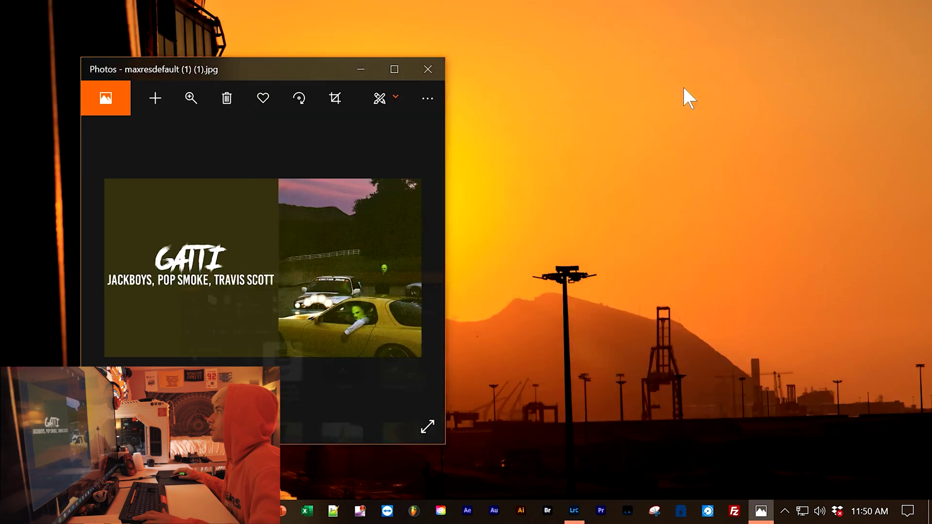
key(super+Left)
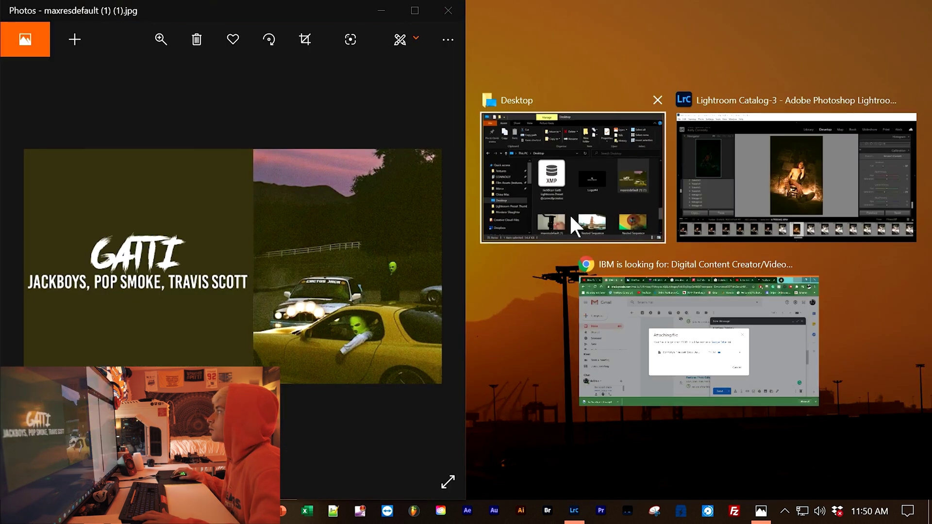
click(573, 221)
scroll(839, 213, down, 3)
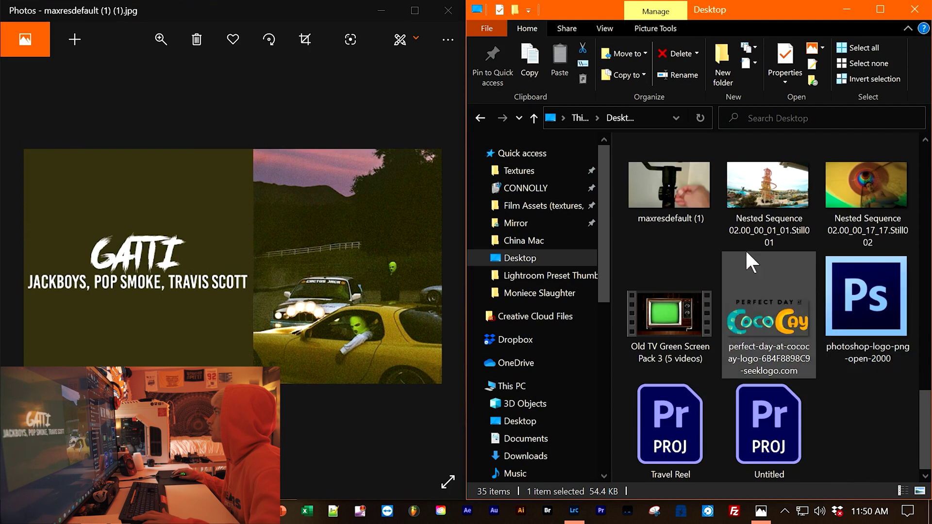
scroll(749, 250, up, 3)
scroll(772, 260, up, 5)
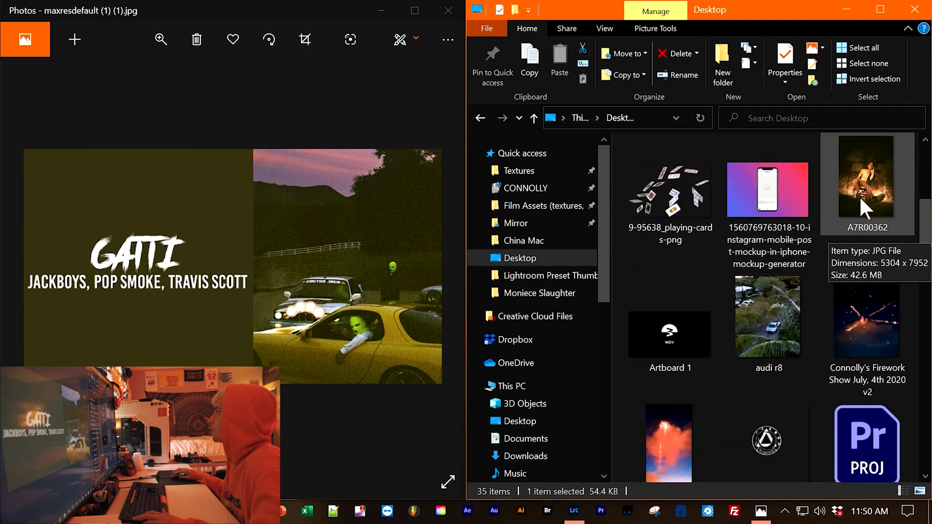
Step: Open the exported A7R00362.jpg and snap it to the right half
click(862, 202)
double_click(861, 198)
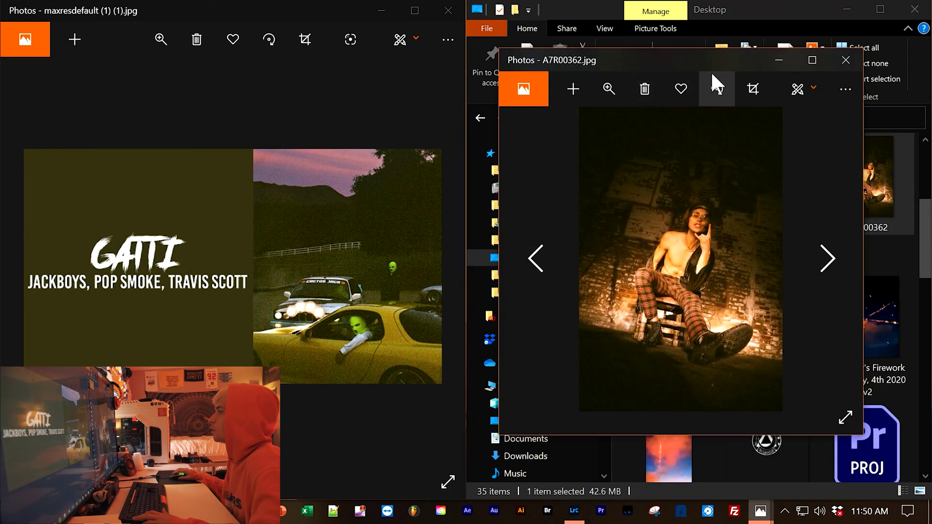
key(super+Right)
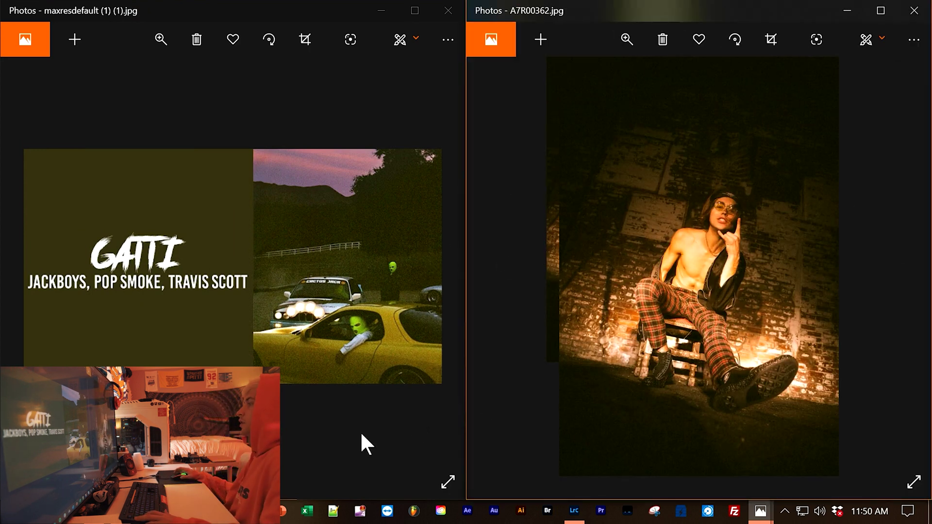
scroll(598, 225, up, 1)
scroll(632, 258, down, 1)
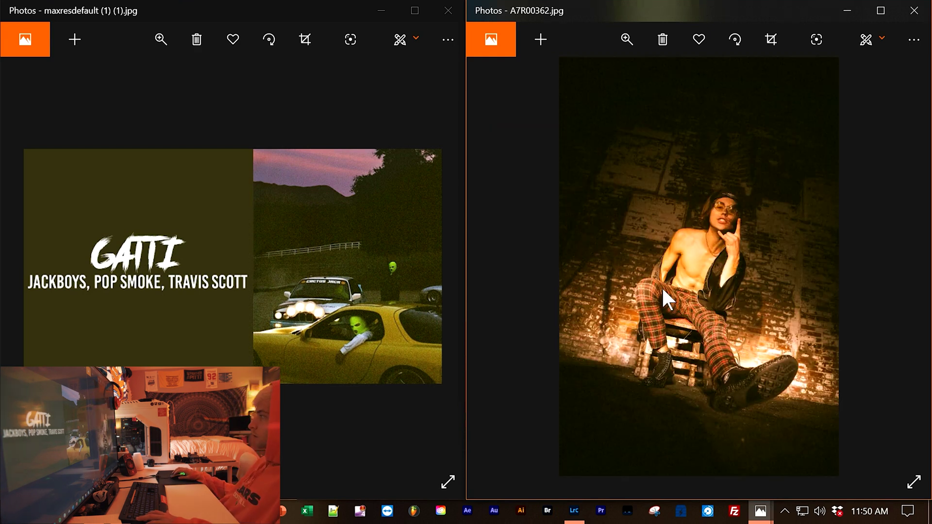